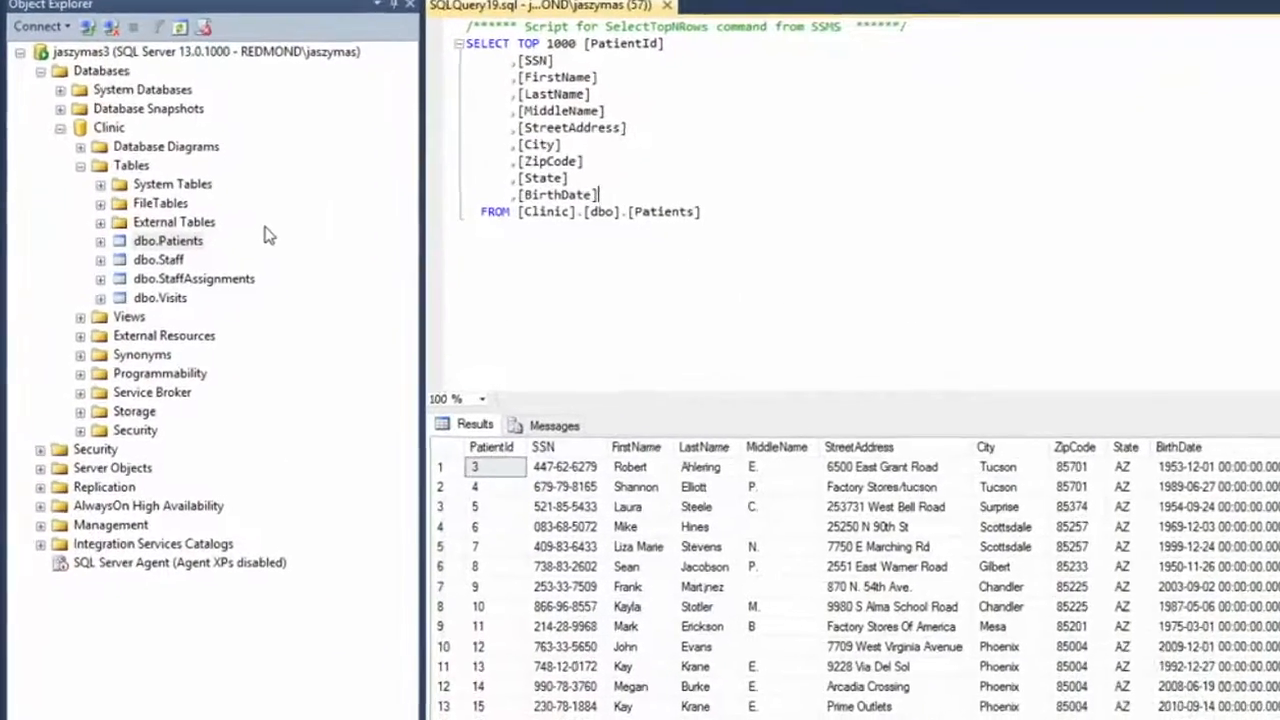
Start column encryption for the dbo.Patients table and select the SSN and BirthDate columns
right_click(226, 230)
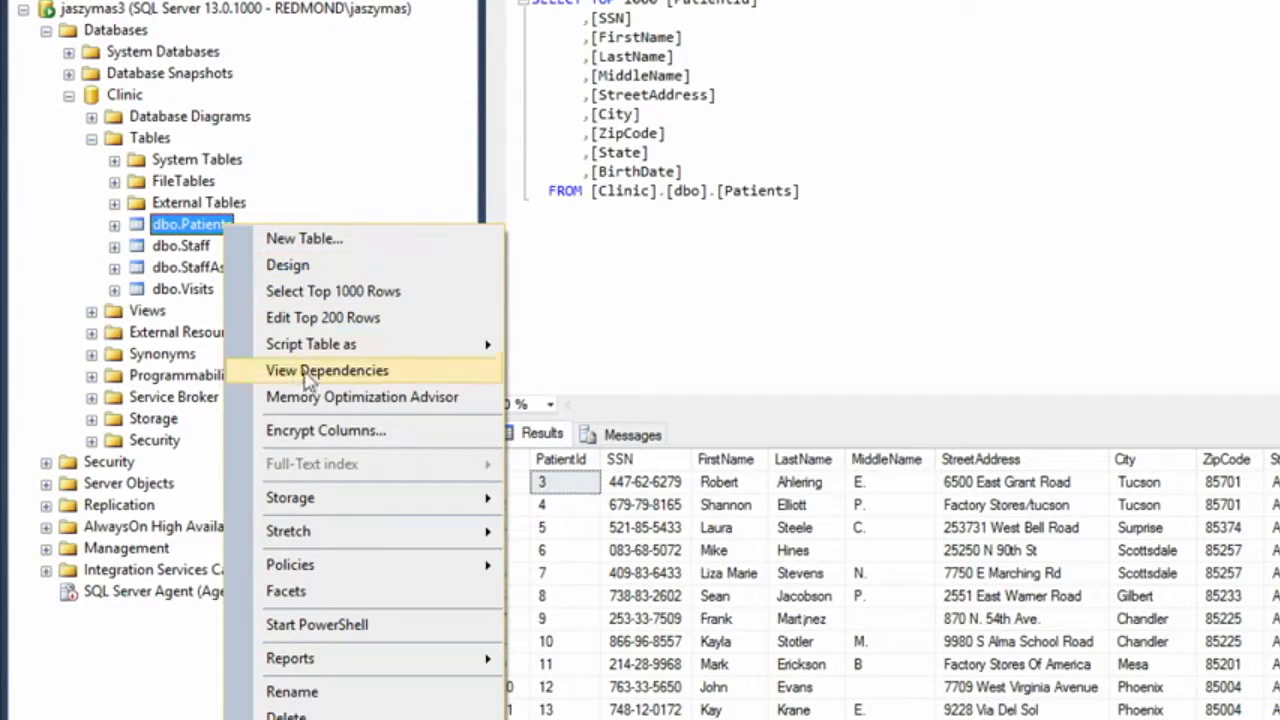
left_click(348, 441)
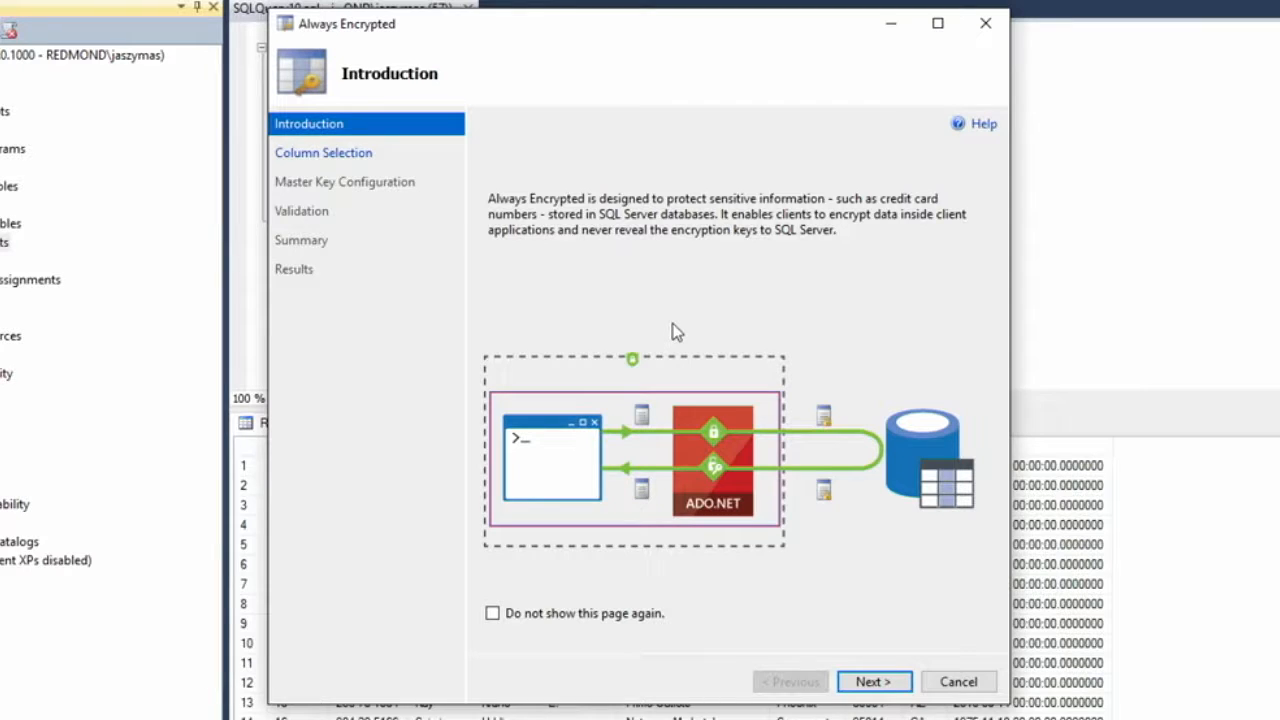
left_click(870, 684)
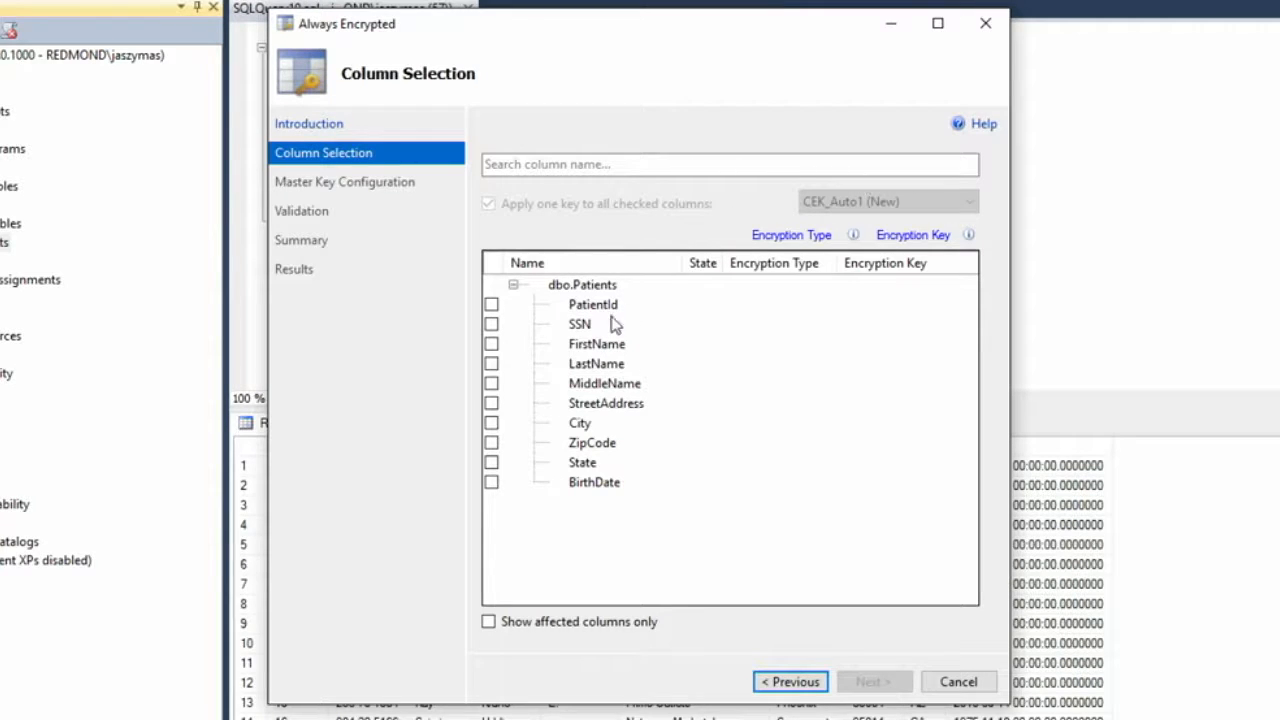
left_click(491, 325)
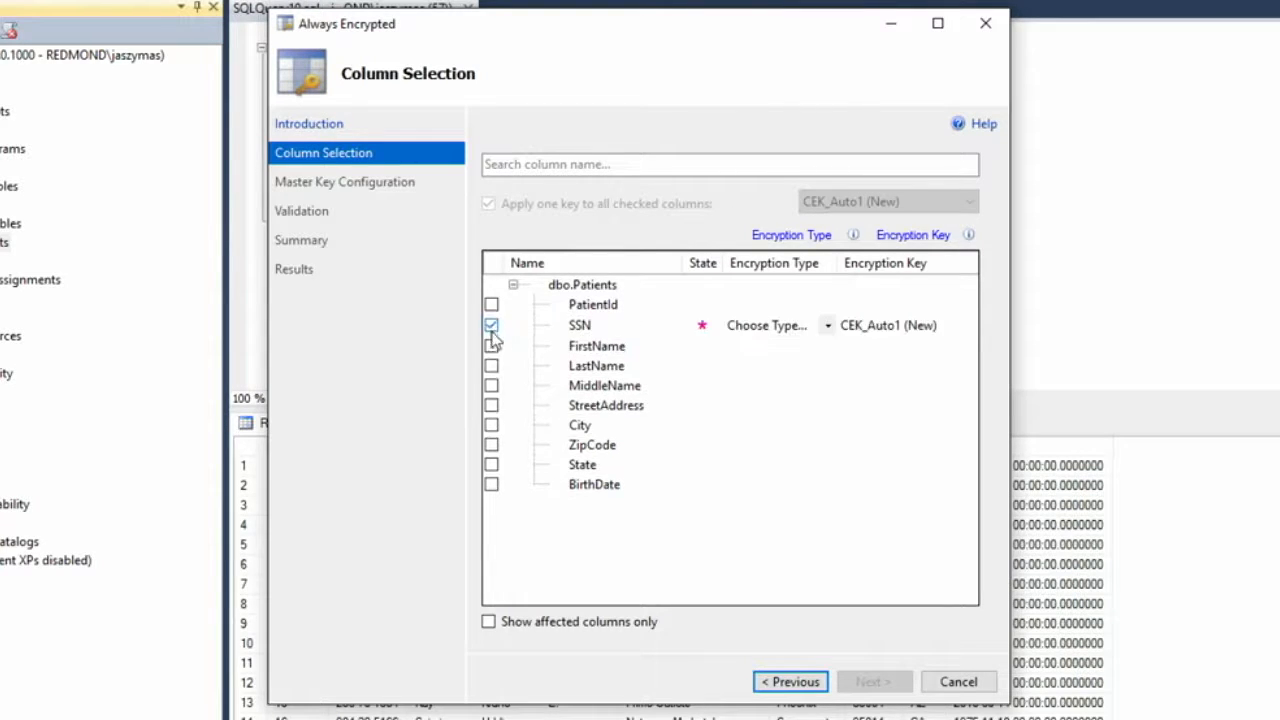
left_click(491, 485)
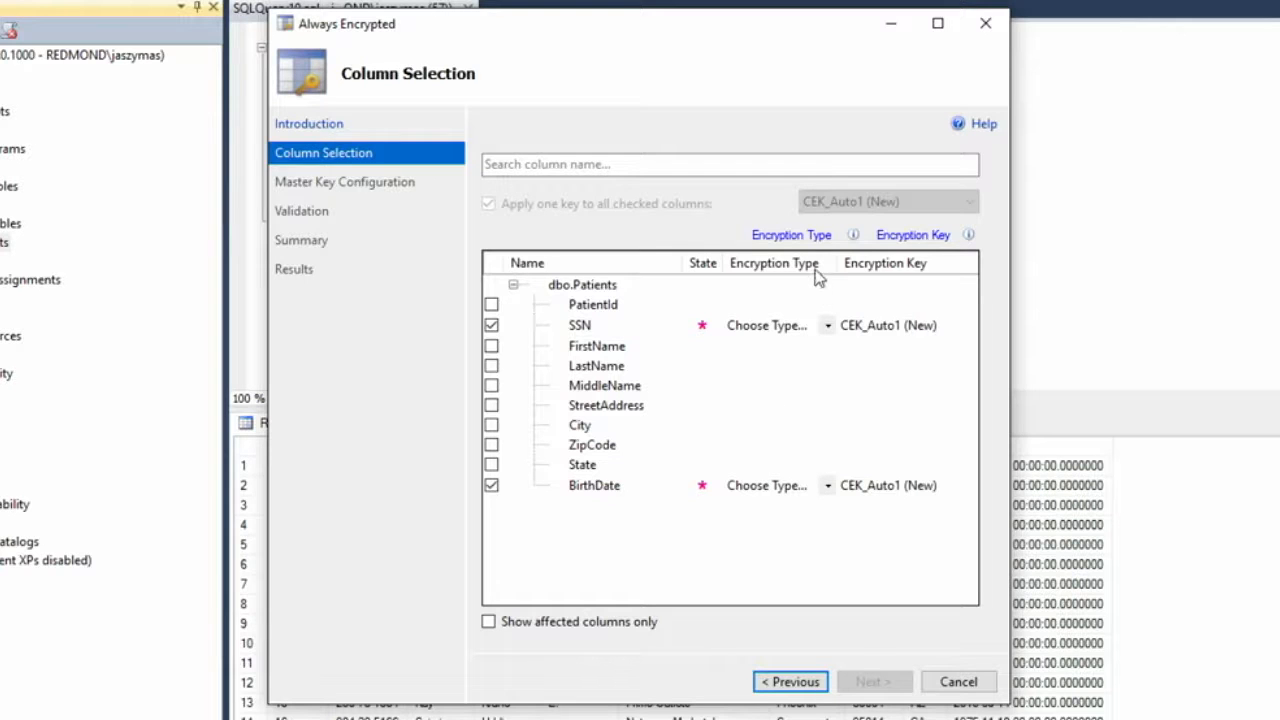
Set the encryption type to Deterministic for SSN and Randomized for BirthDate
left_click(817, 244)
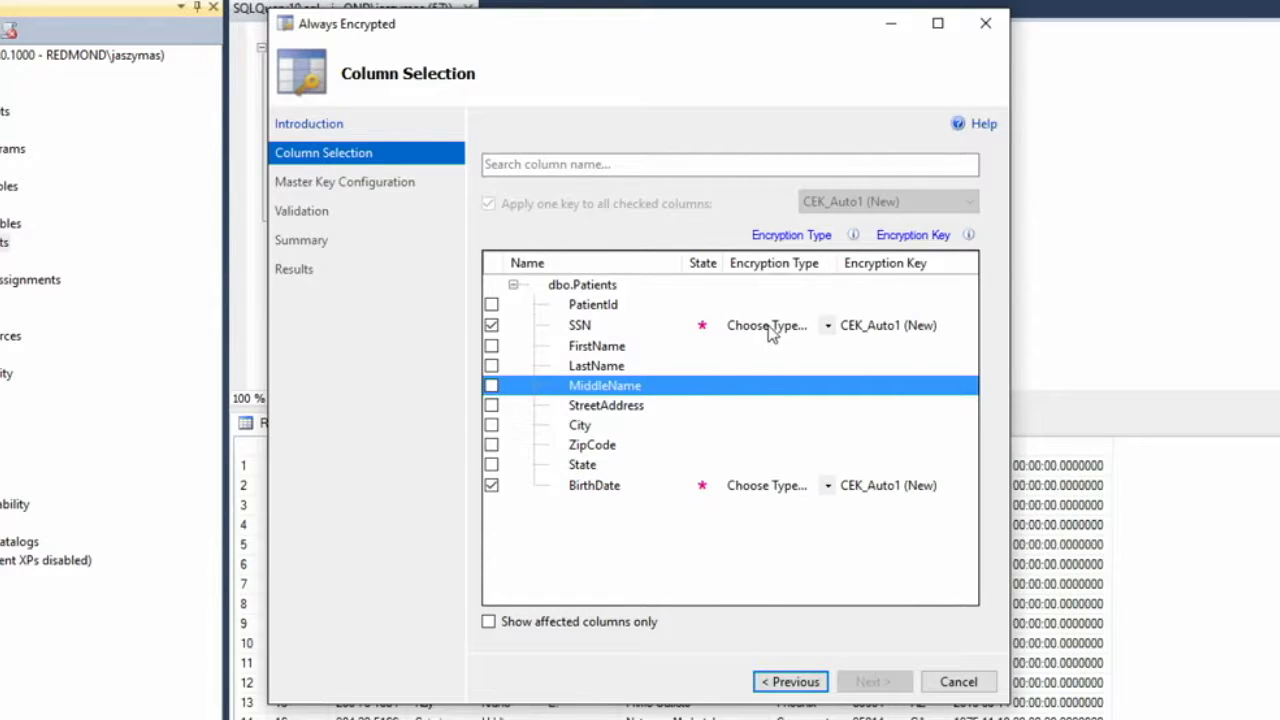
left_click(770, 328)
left_click(827, 327)
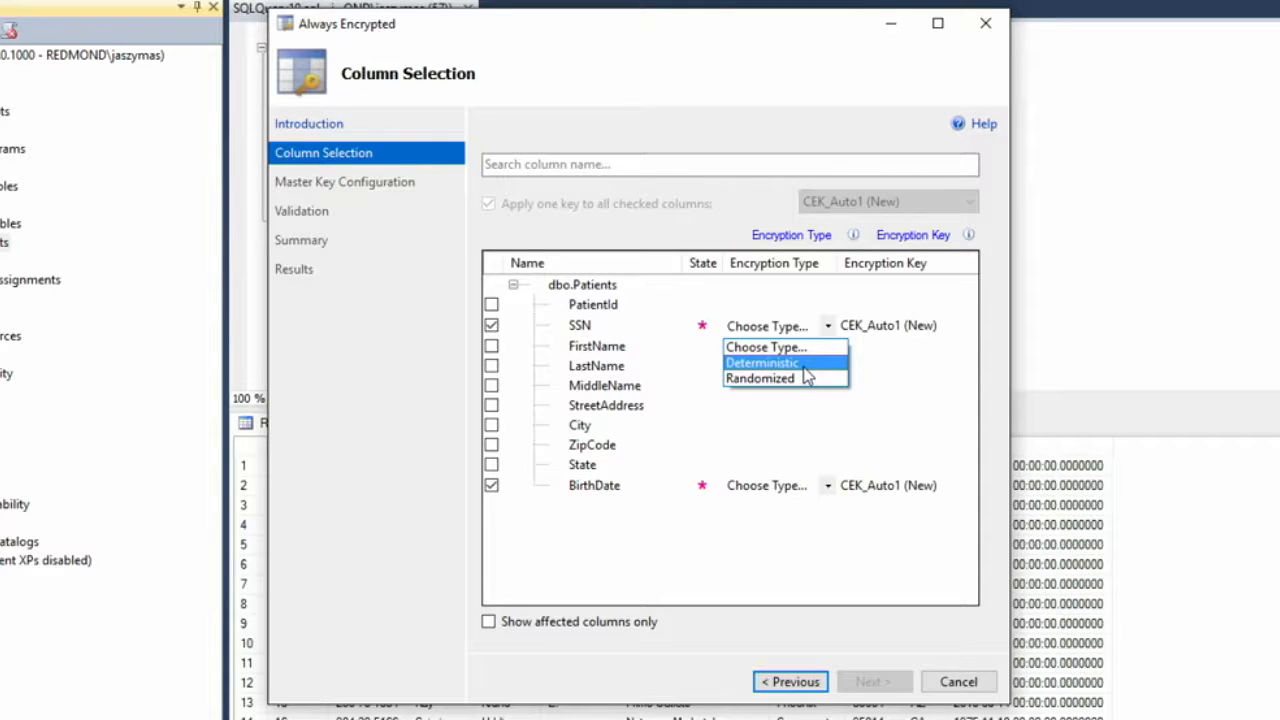
left_click(804, 366)
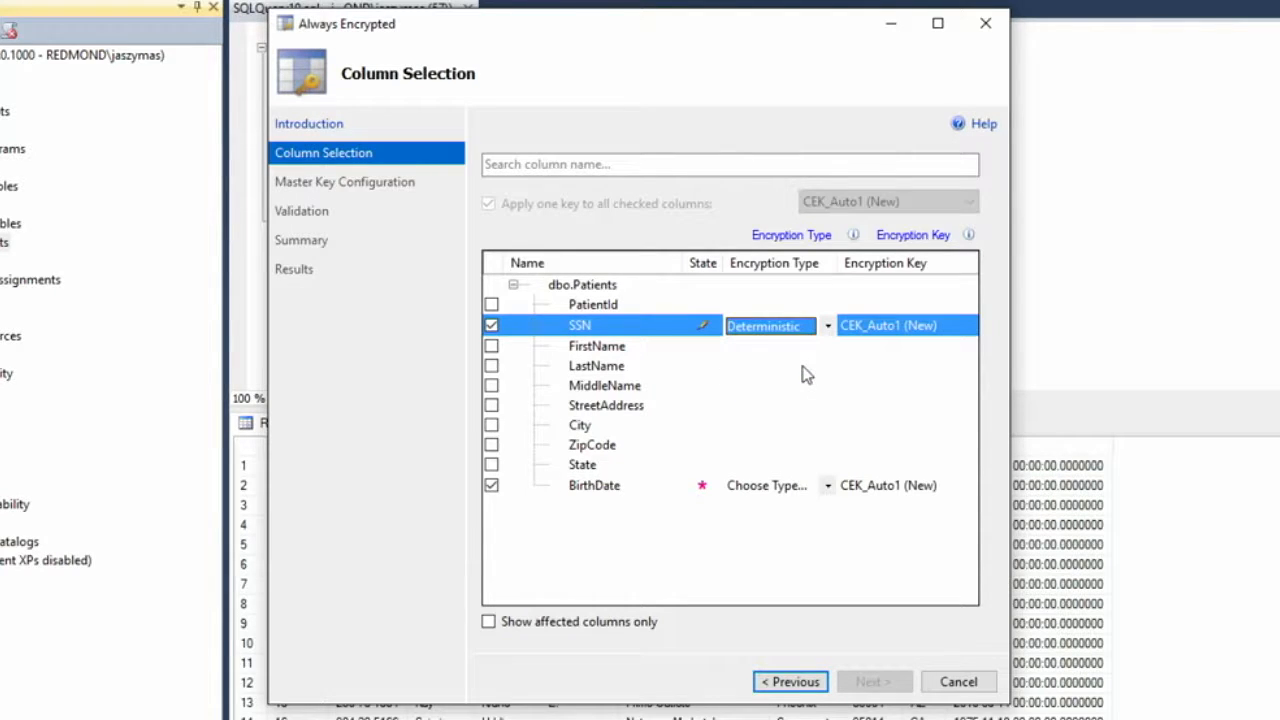
left_click(826, 488)
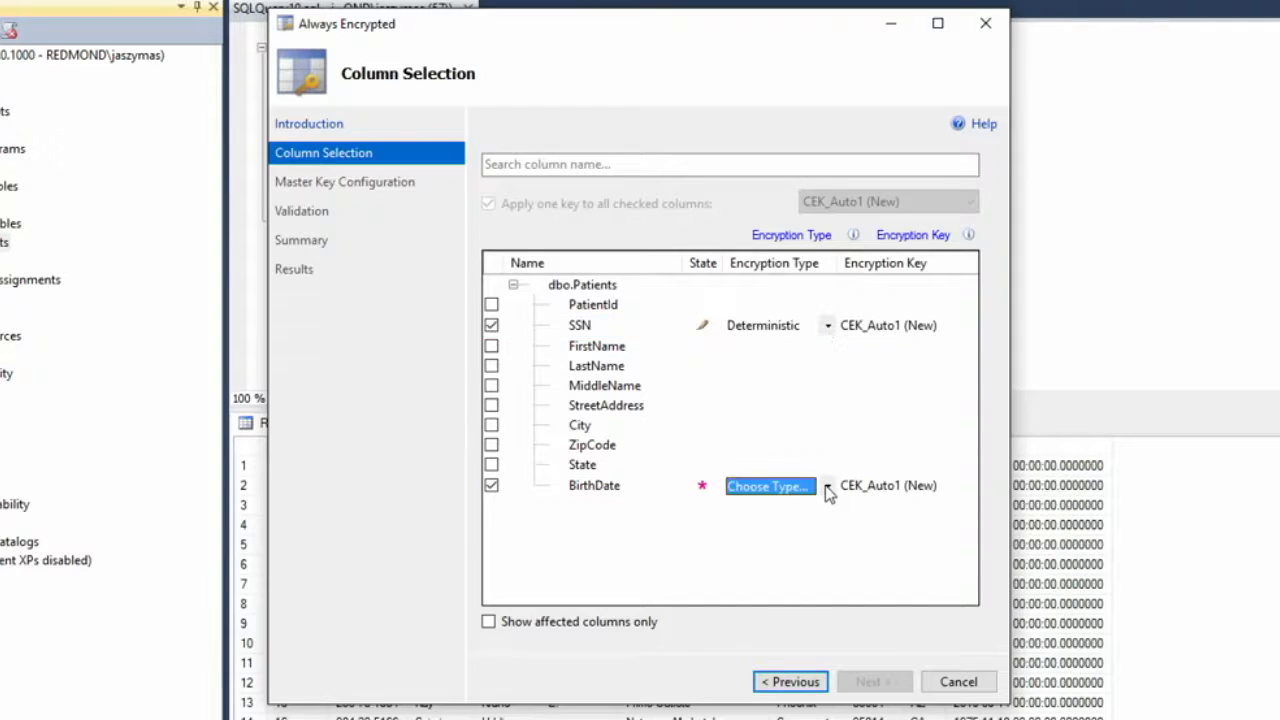
left_click(828, 489)
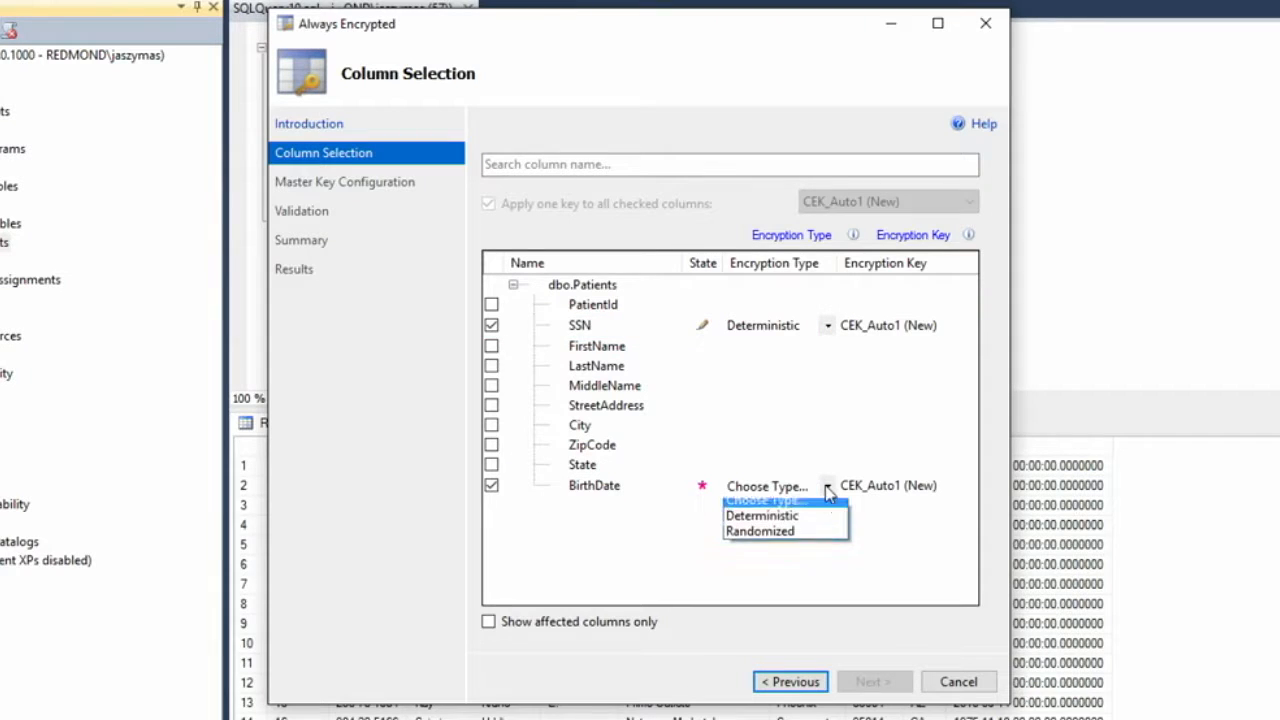
left_click(798, 540)
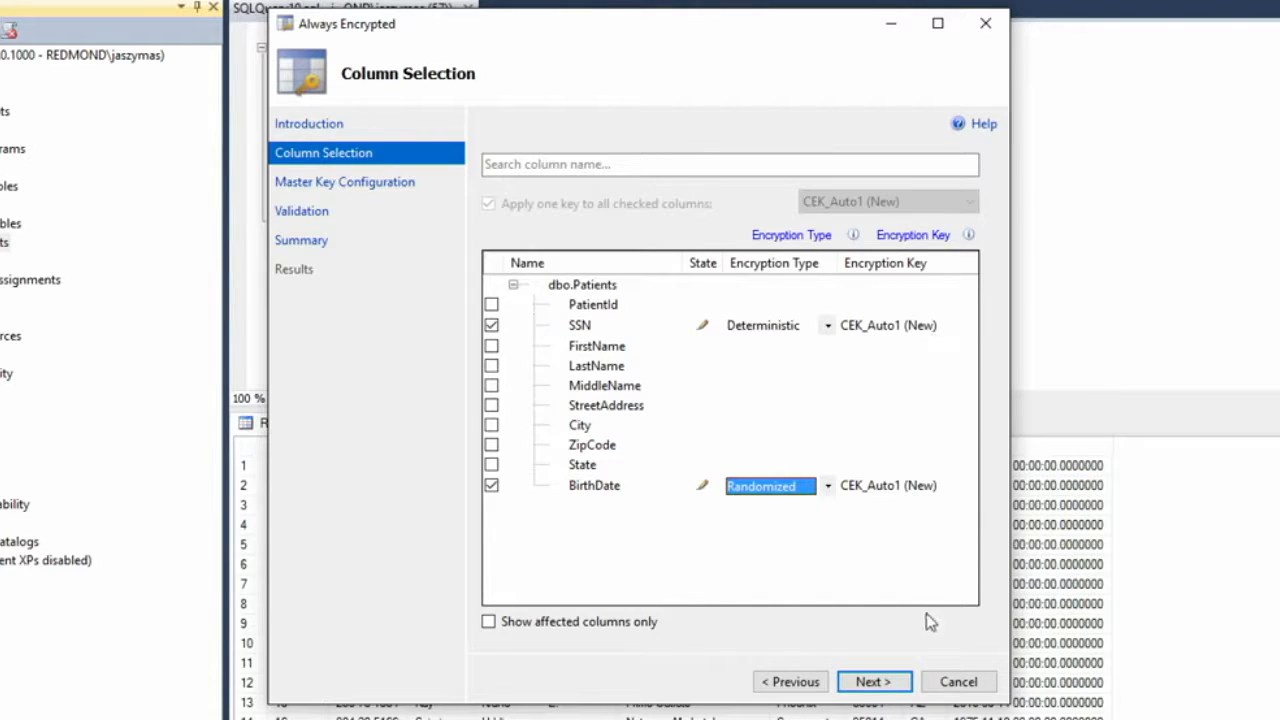
Run the encryption immediately with an auto-generated column master key in the current user's Windows certificate store, and close the wizard
left_click(900, 681)
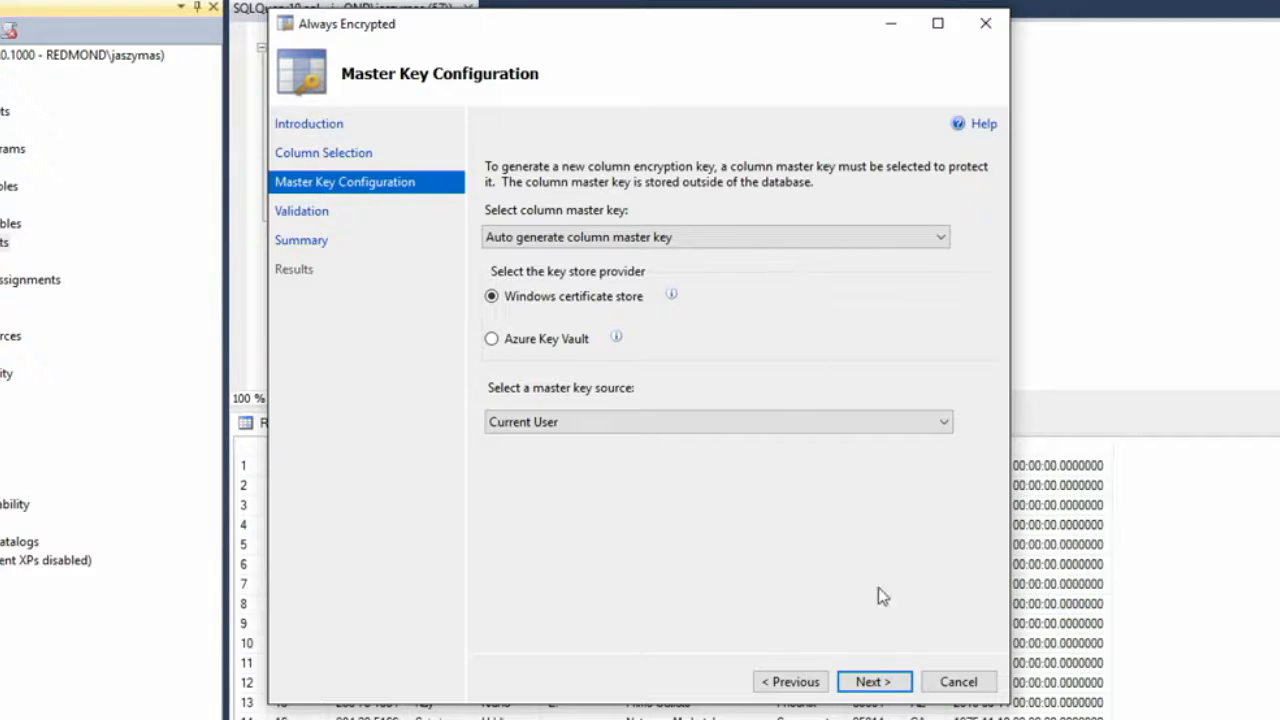
left_click(873, 681)
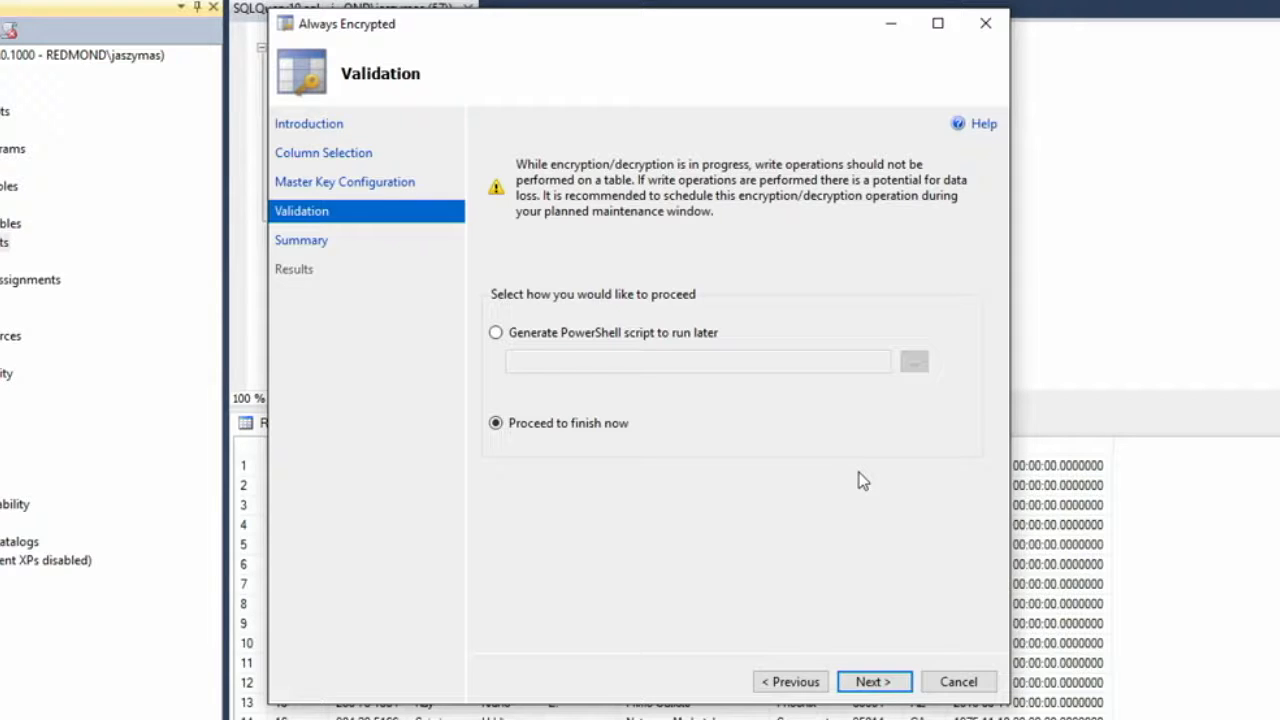
left_click(876, 682)
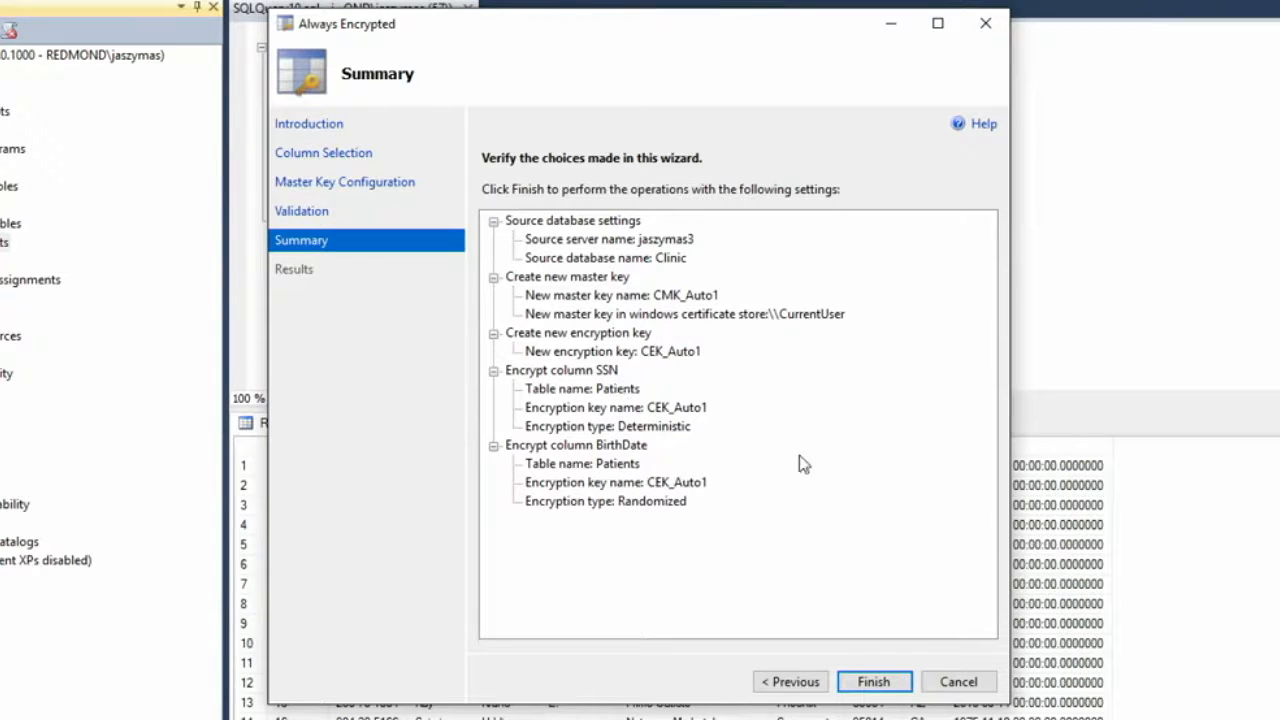
left_click(873, 682)
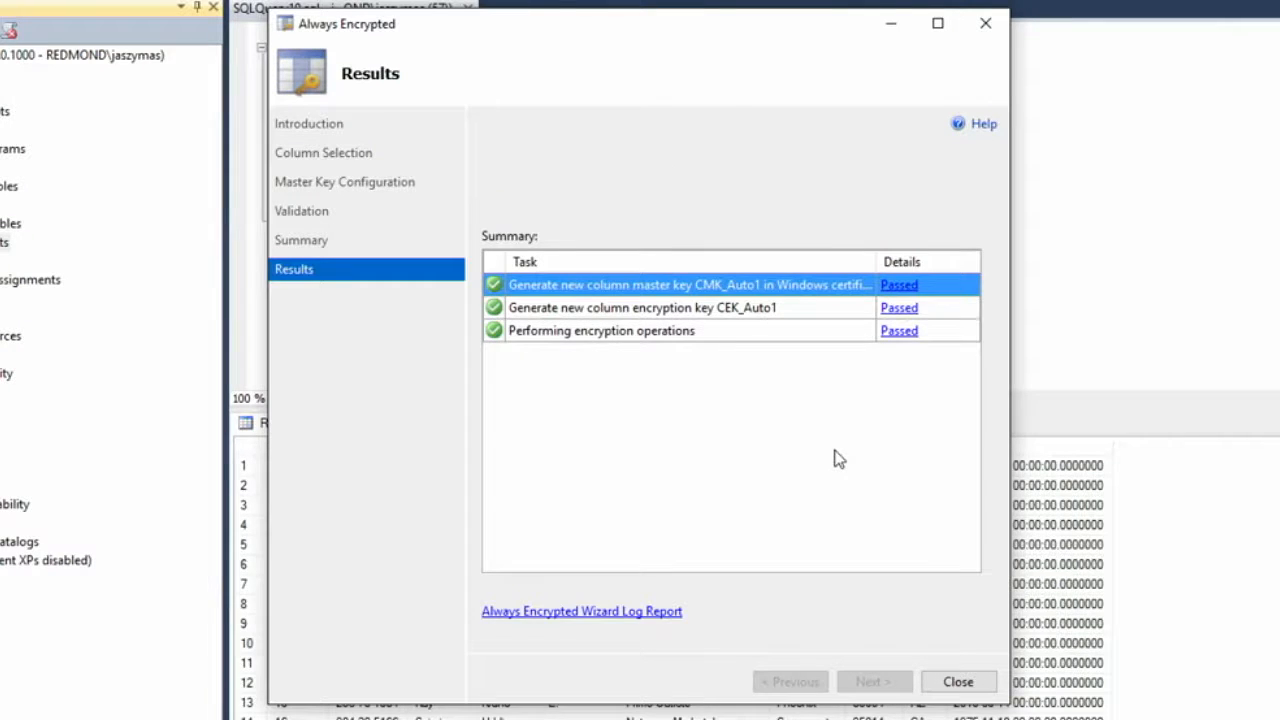
left_click(958, 682)
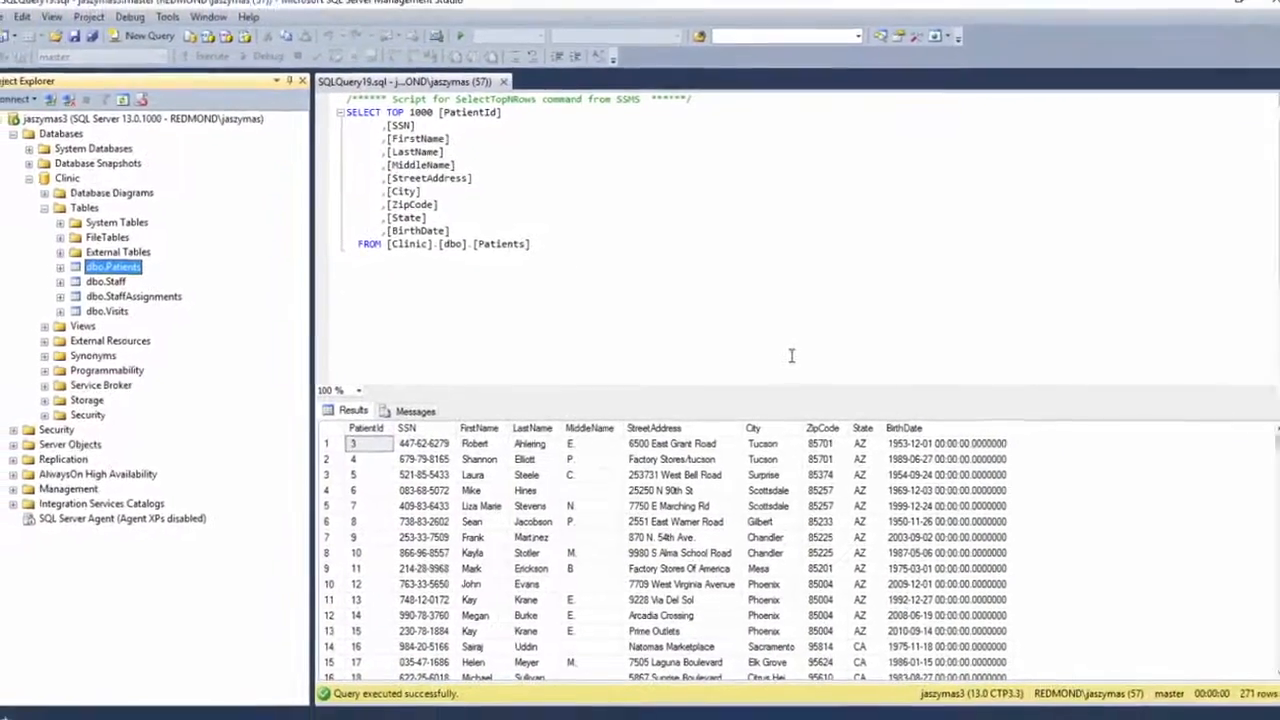
Rerun the top 1000 rows query on the Patients table to check the encrypted columns
left_click(729, 271)
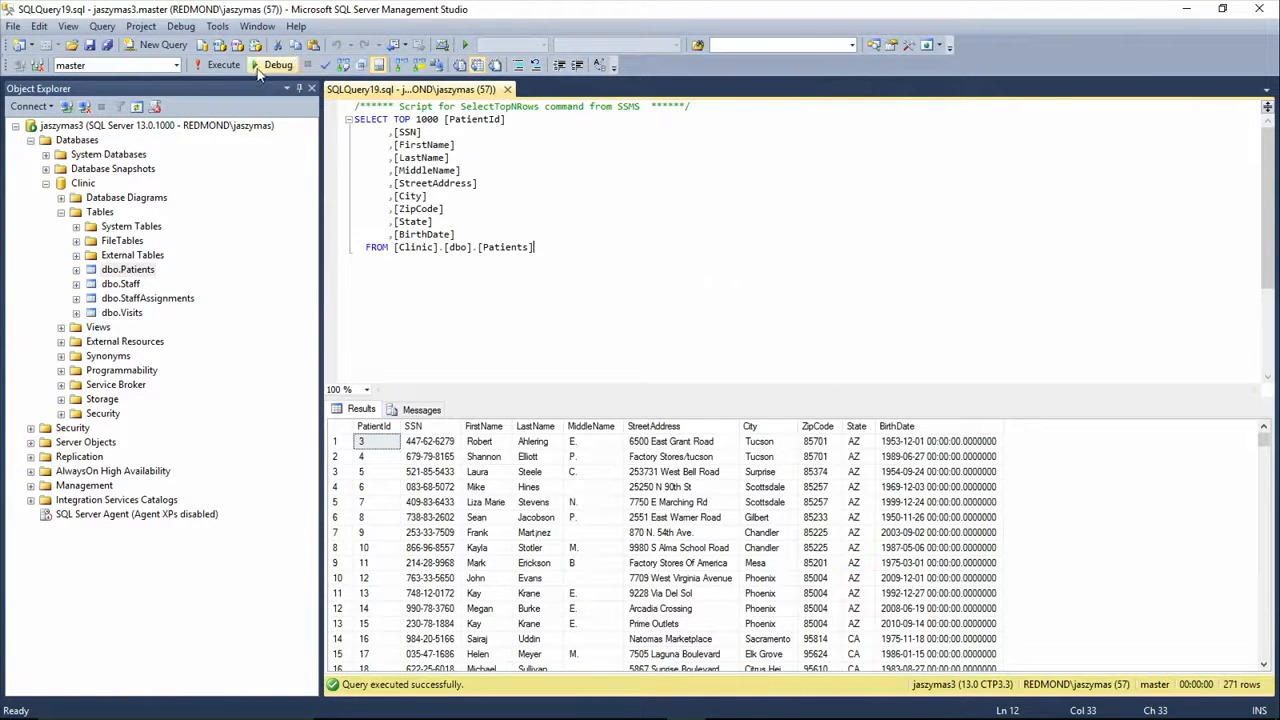
left_click(229, 69)
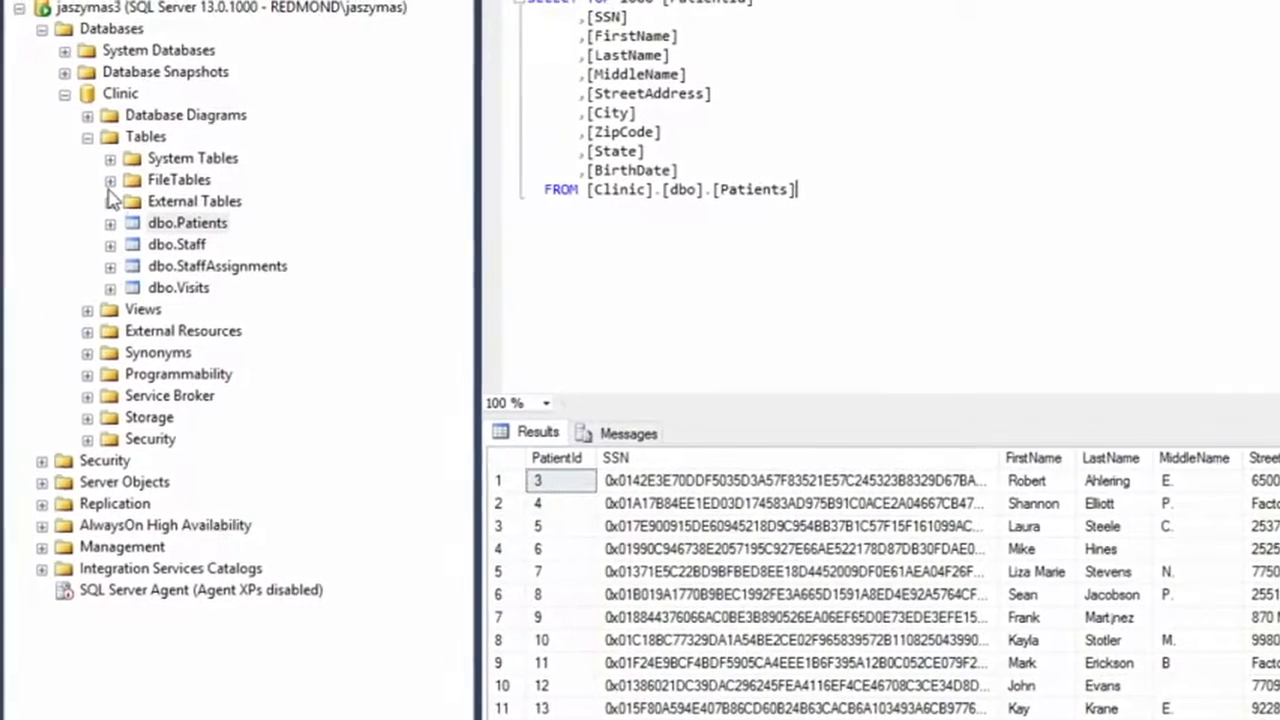
Script dbo.Patients as CREATE to a new query window and examine the encryption clauses of SSN and BirthDate
right_click(192, 222)
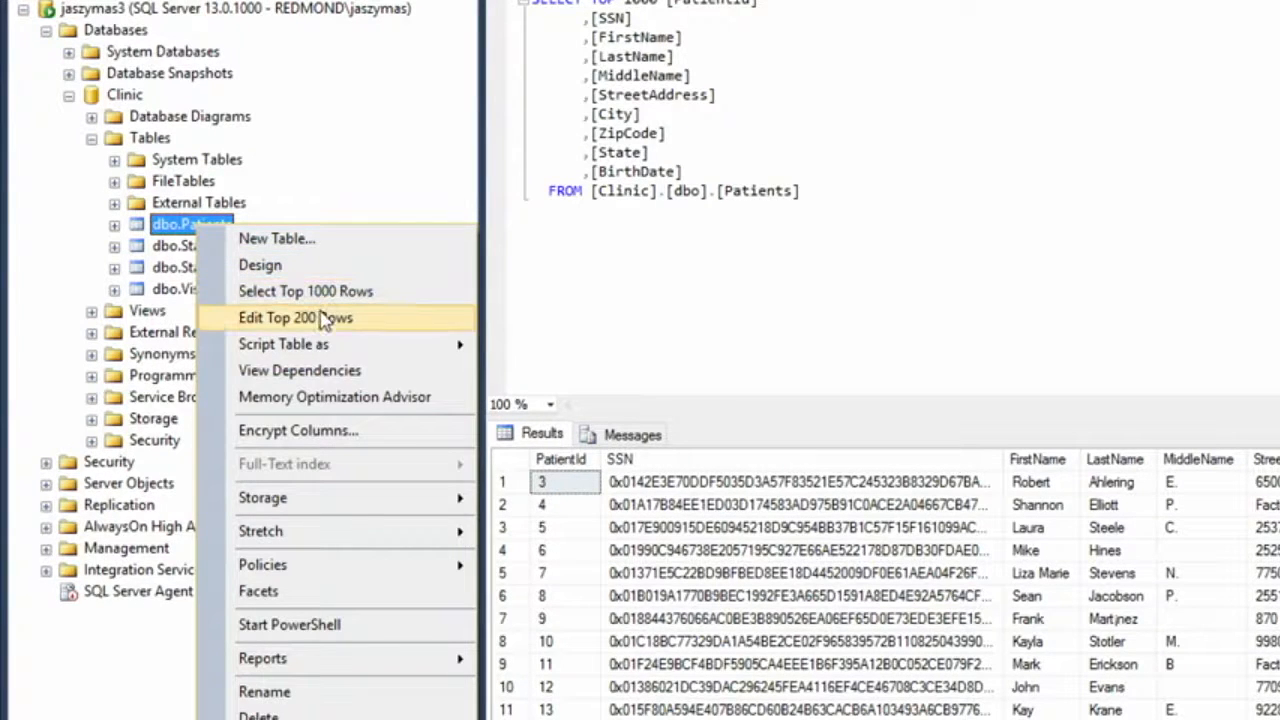
mouse_move(333, 344)
mouse_move(553, 350)
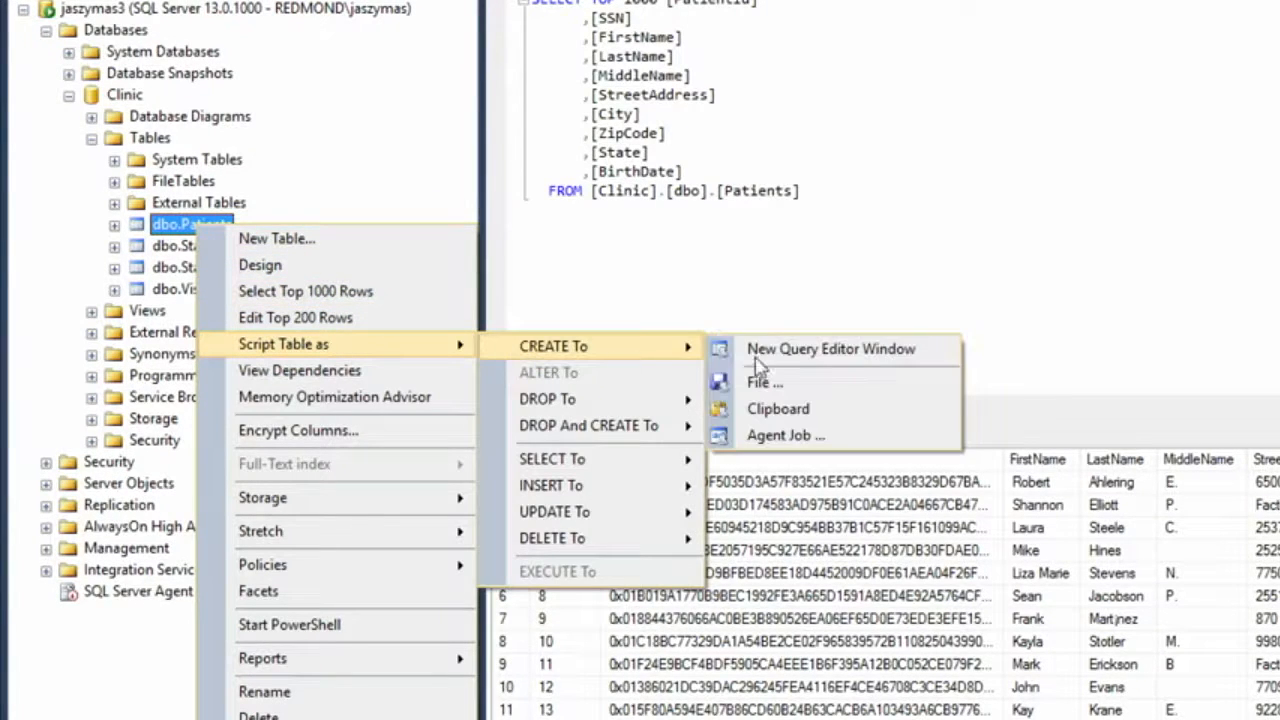
left_click(715, 357)
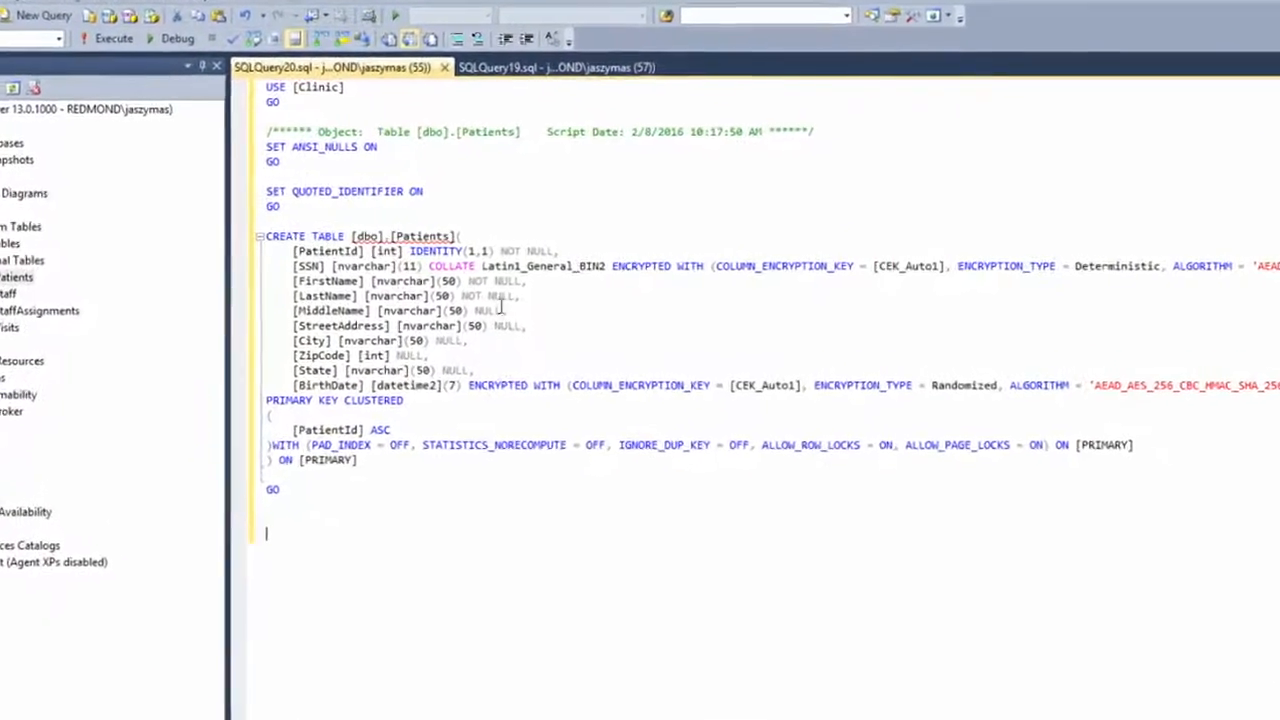
left_click_drag(609, 267, 662, 280)
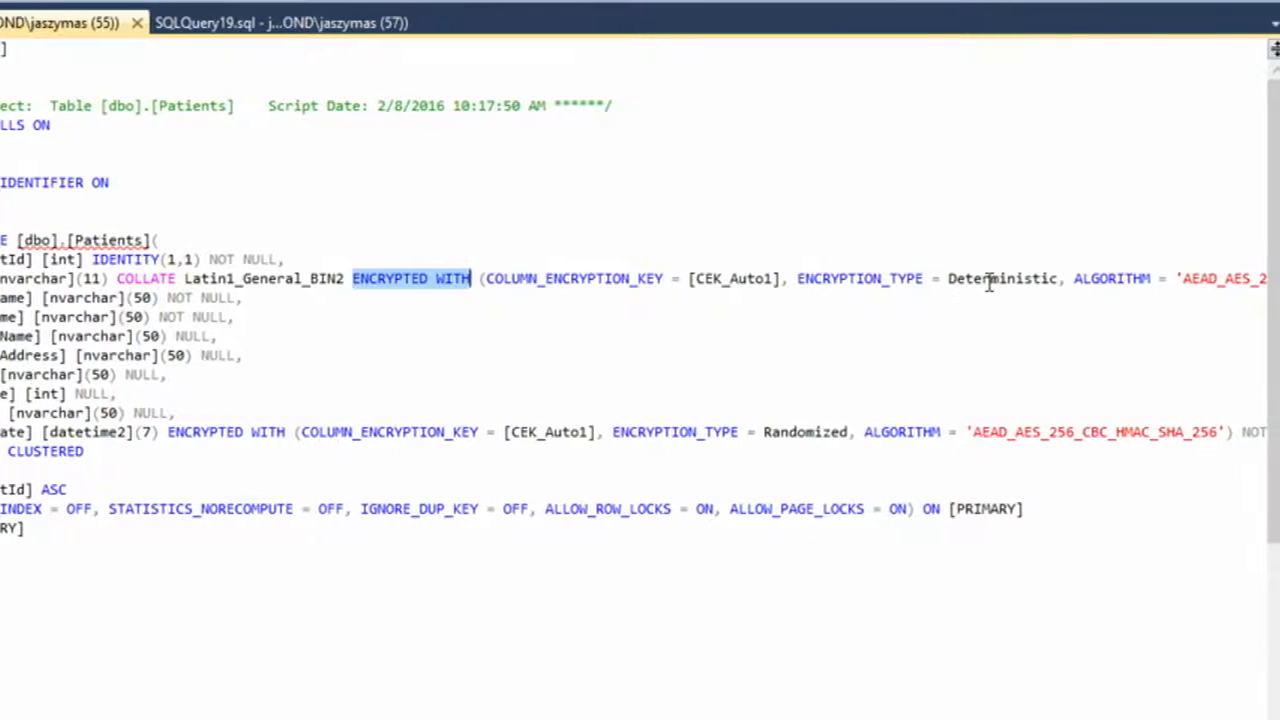
double_click(988, 280)
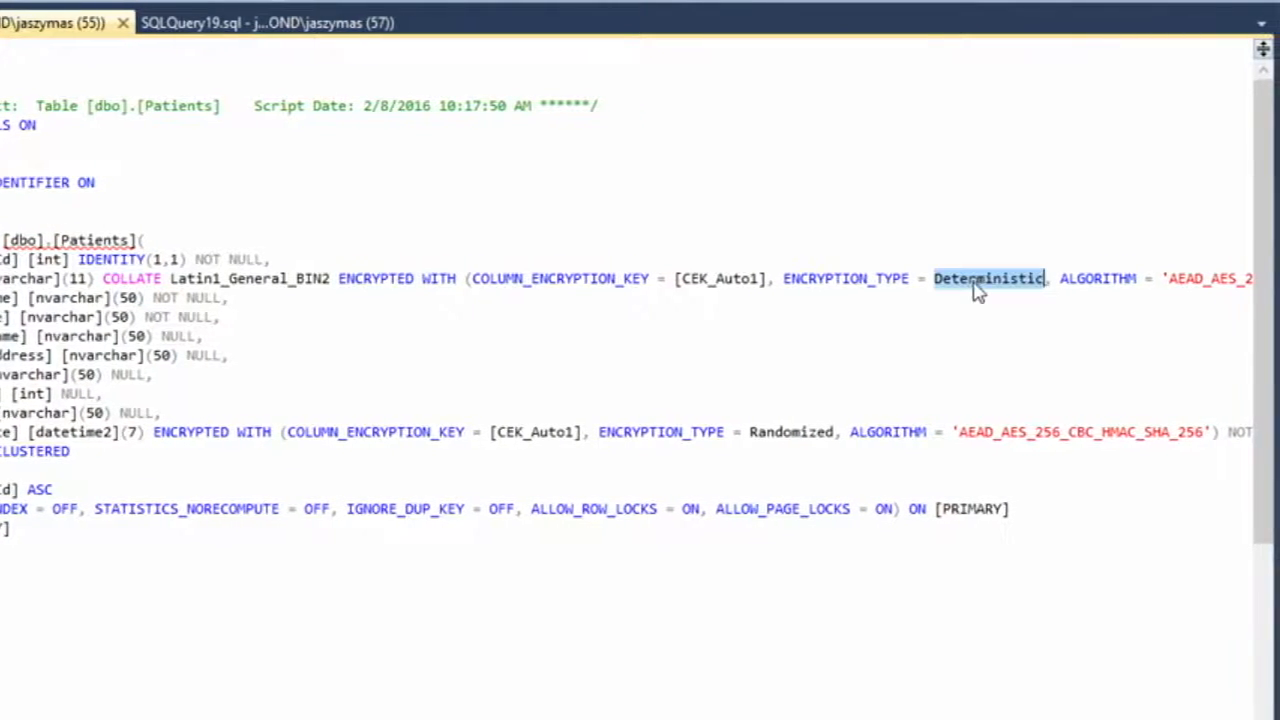
double_click(820, 432)
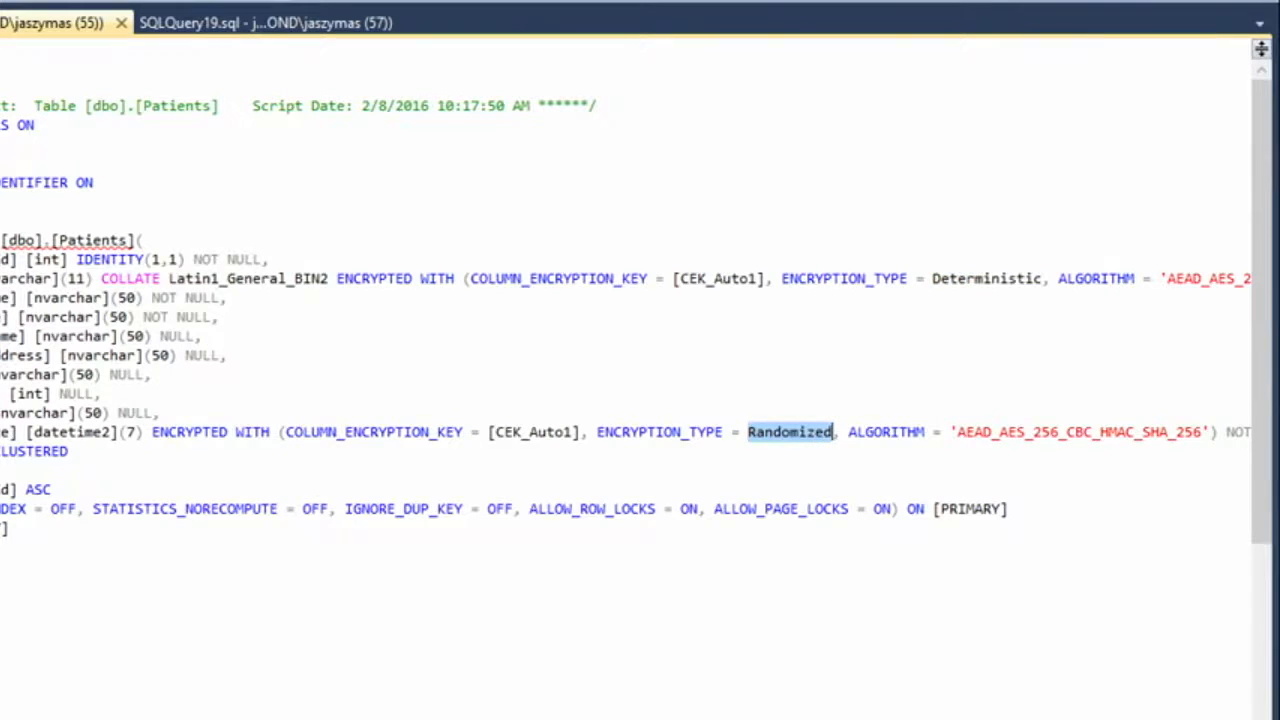
scroll(1028, 568, "right", 5)
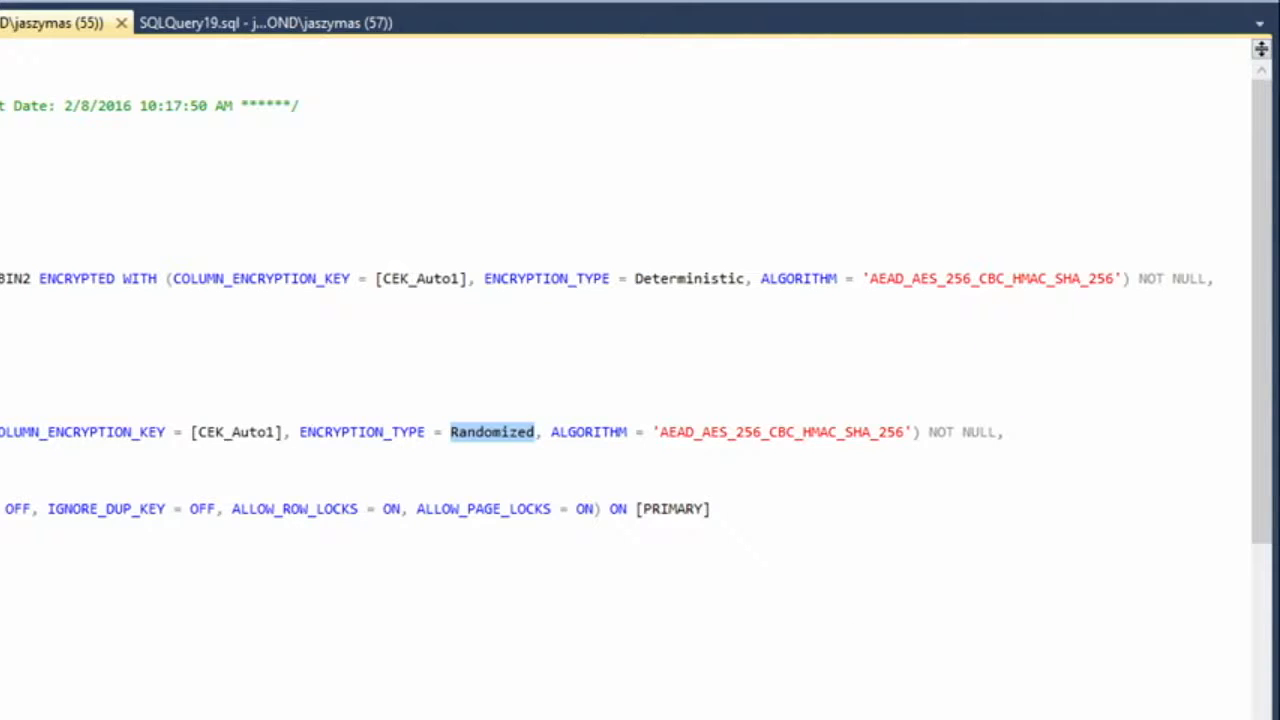
scroll(625, 380, "left", 3)
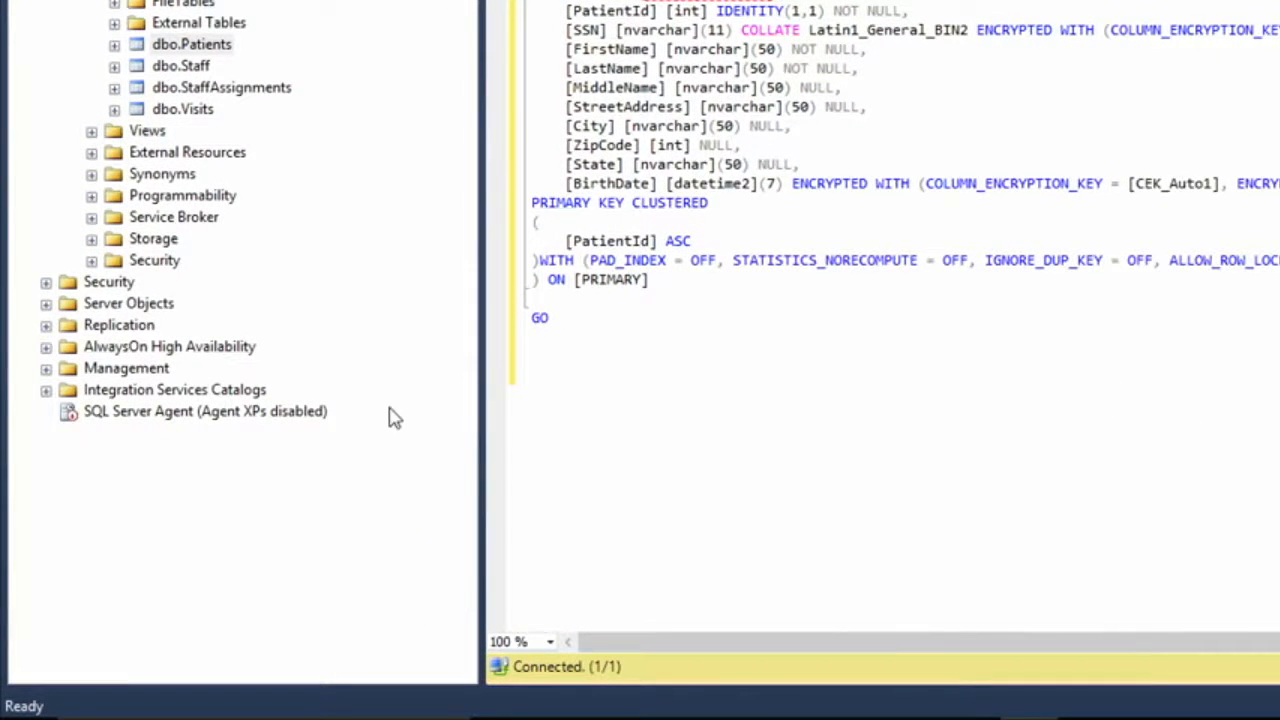
Script the Clinic database's column encryption key CEK_Auto1 as CREATE to a new query window
left_click(91, 261)
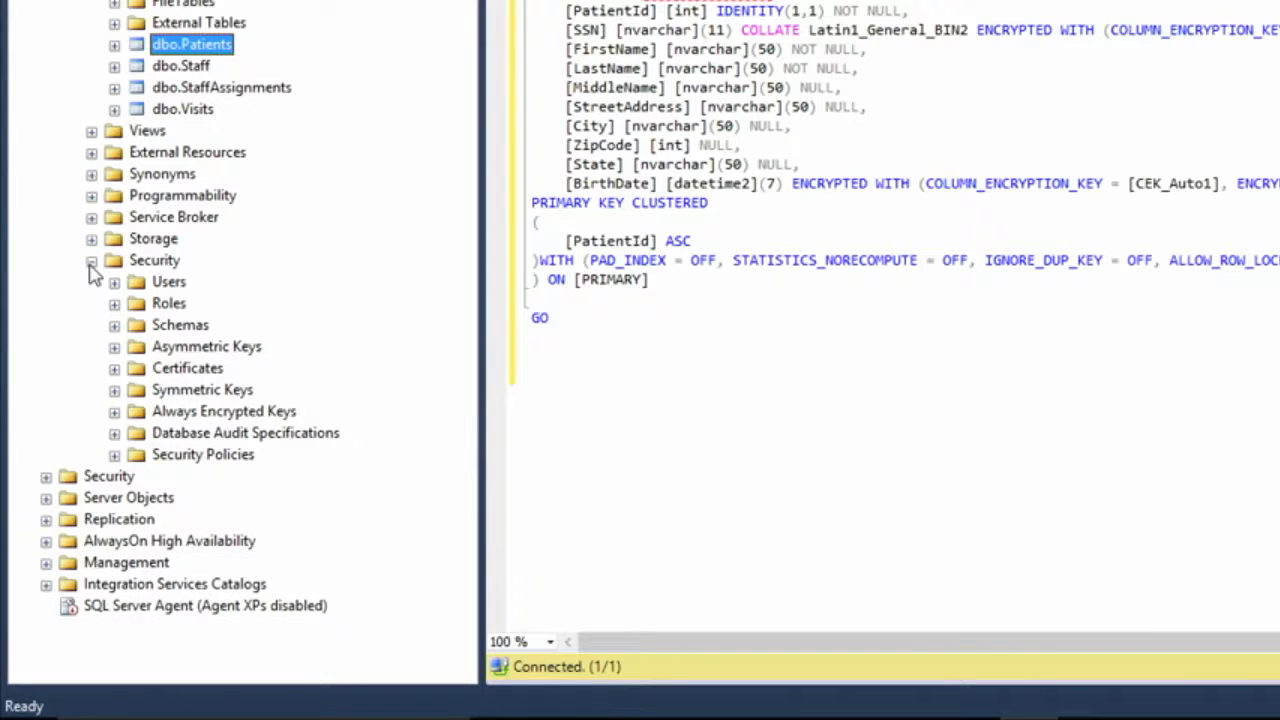
left_click(114, 413)
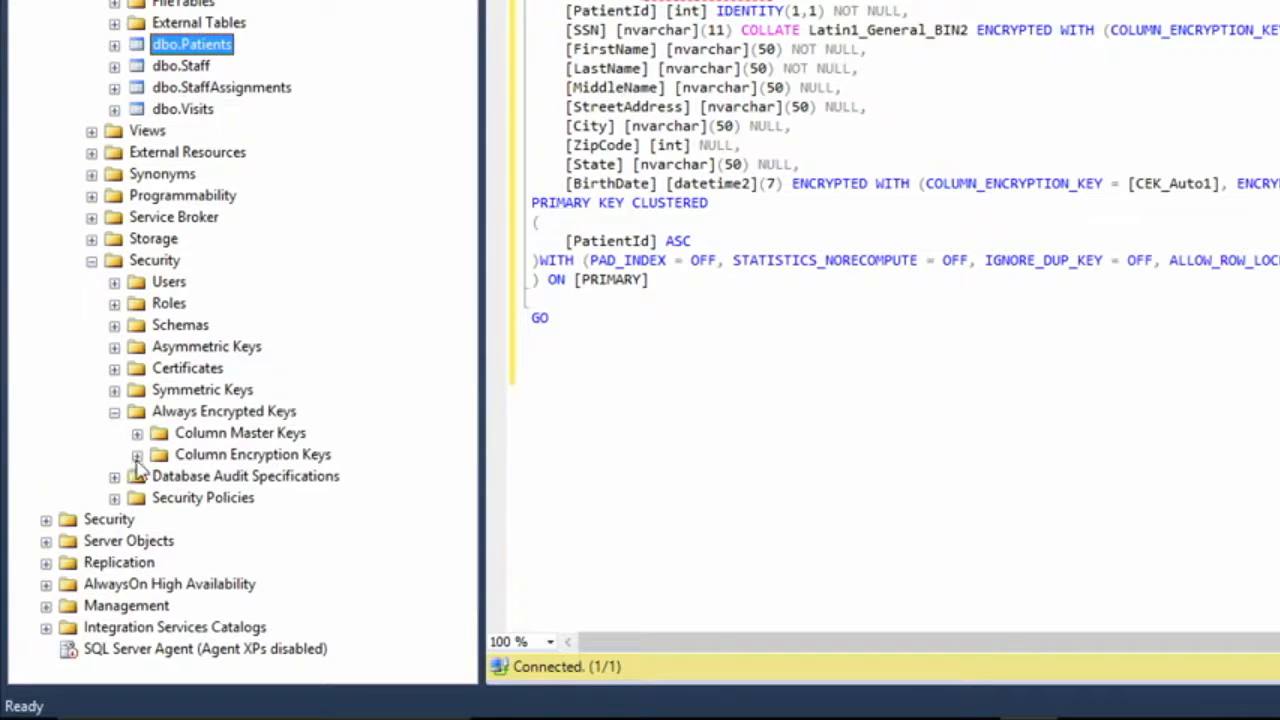
left_click(137, 455)
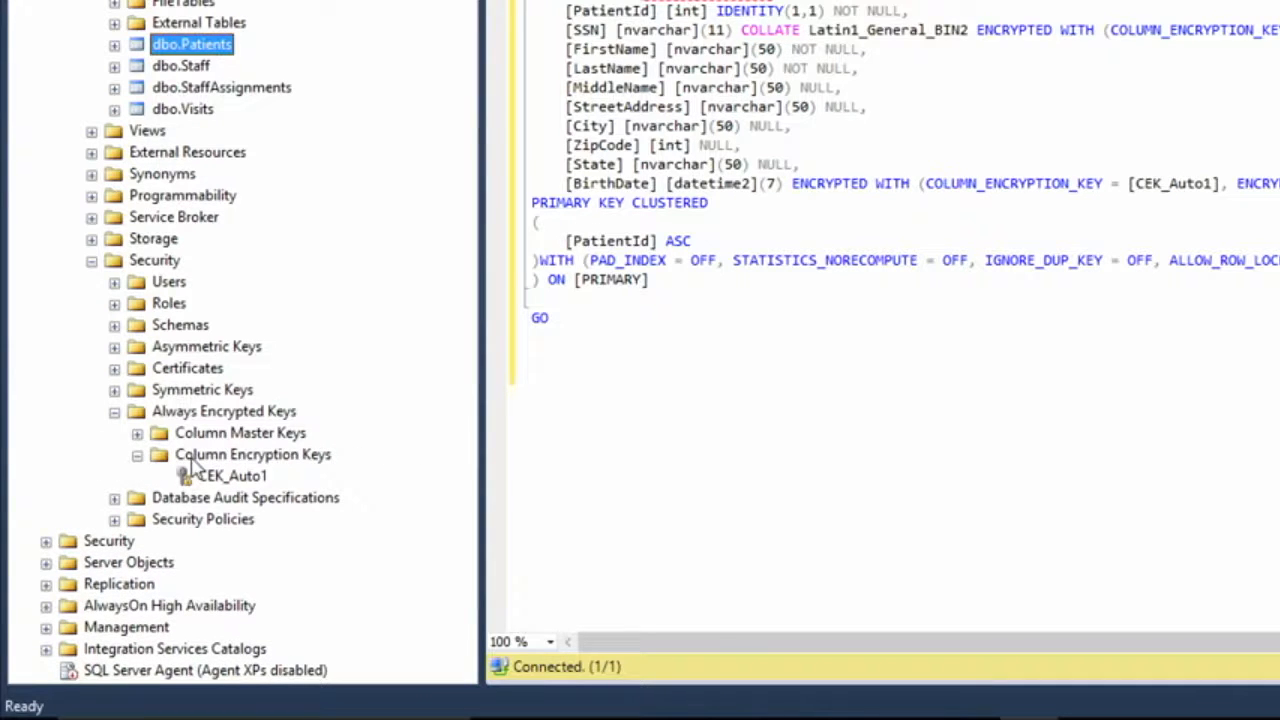
right_click(241, 482)
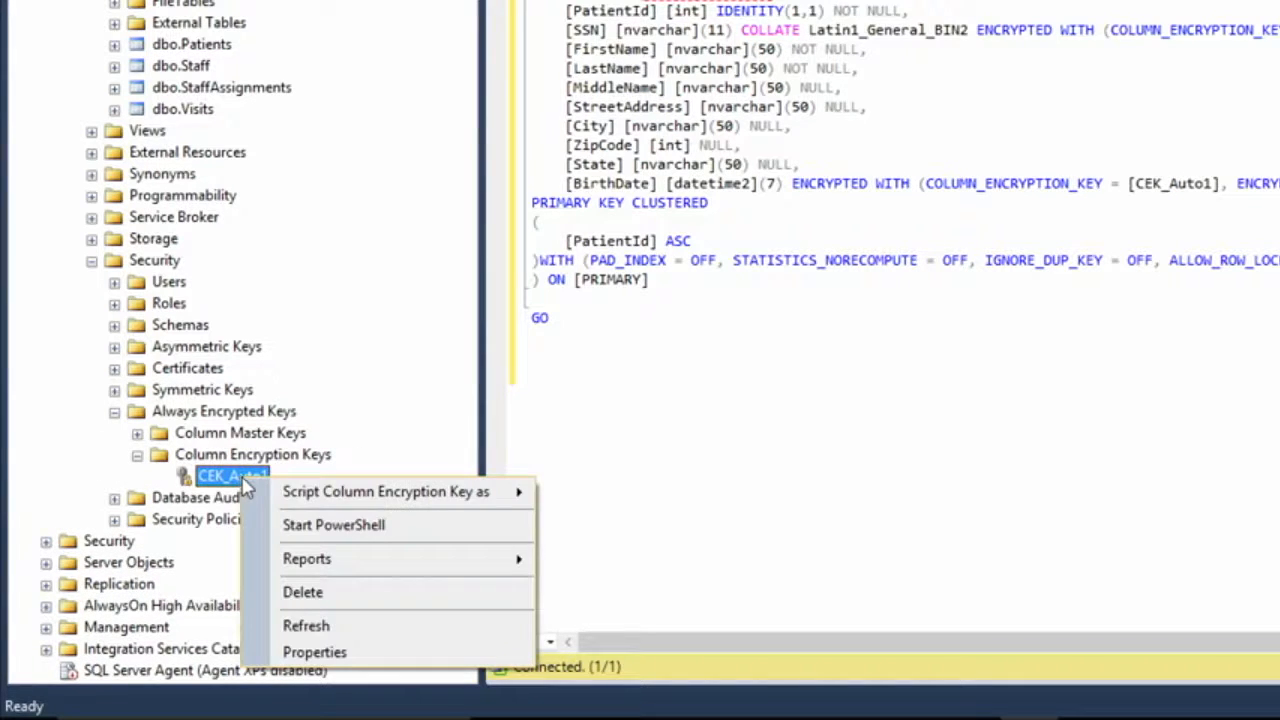
mouse_move(324, 492)
mouse_move(645, 488)
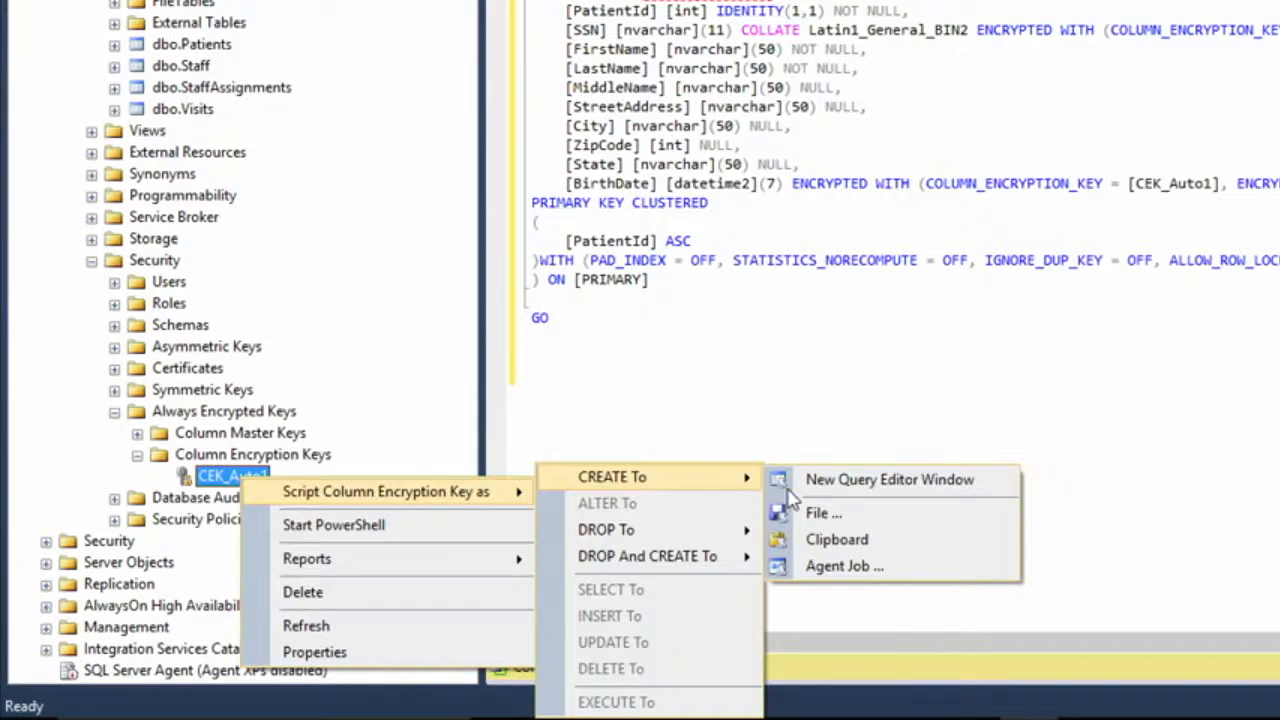
left_click(880, 481)
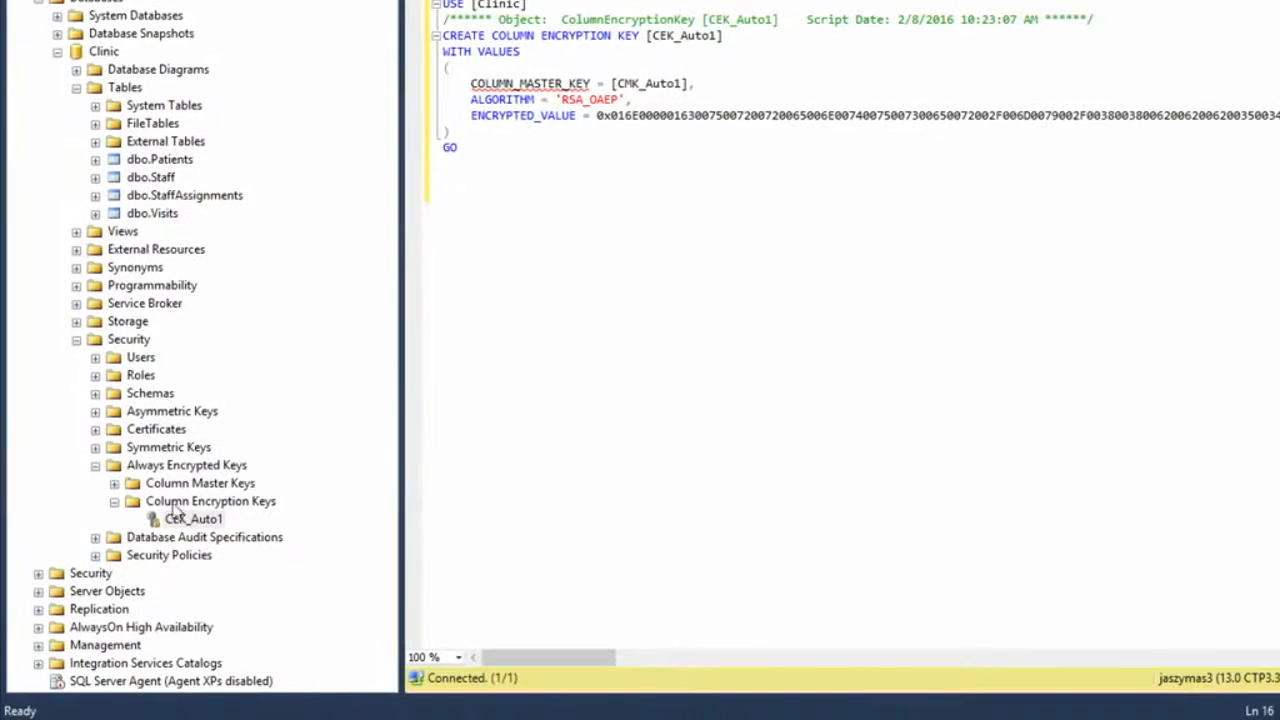
Script the column master key CMK_Auto1 as CREATE to a new query window
left_click(114, 483)
right_click(200, 502)
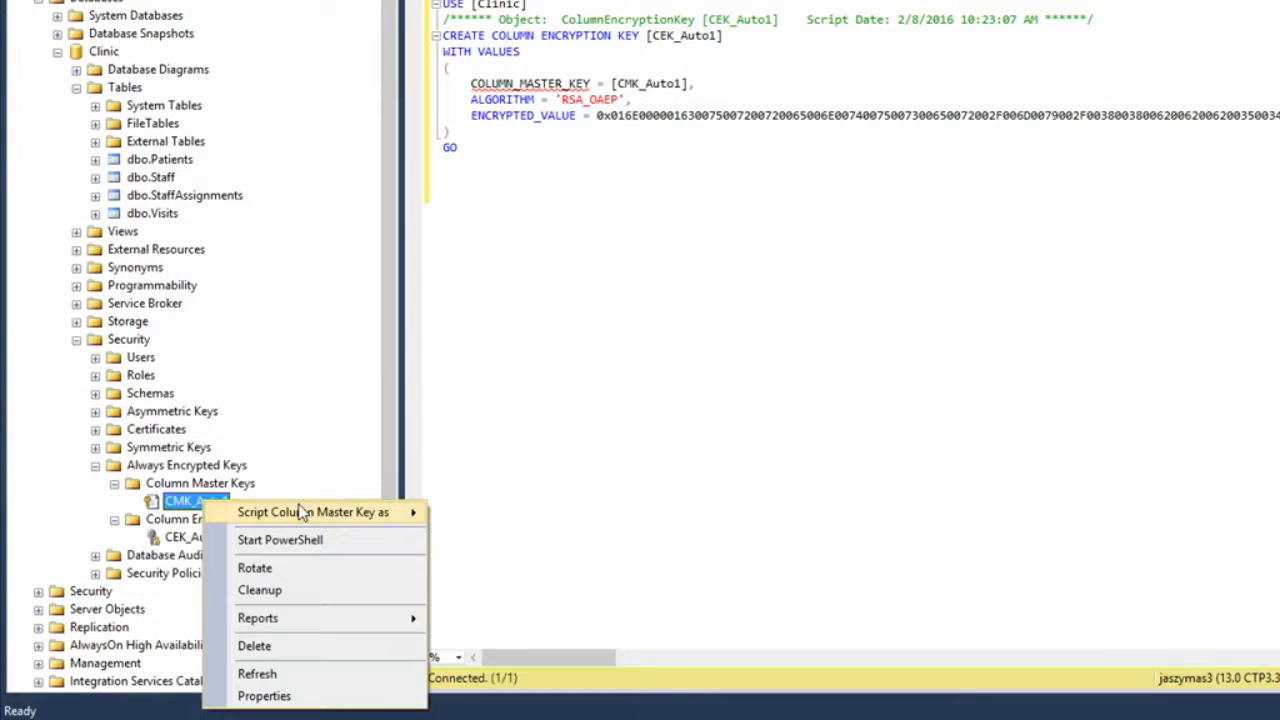
mouse_move(300, 512)
mouse_move(499, 513)
left_click(697, 516)
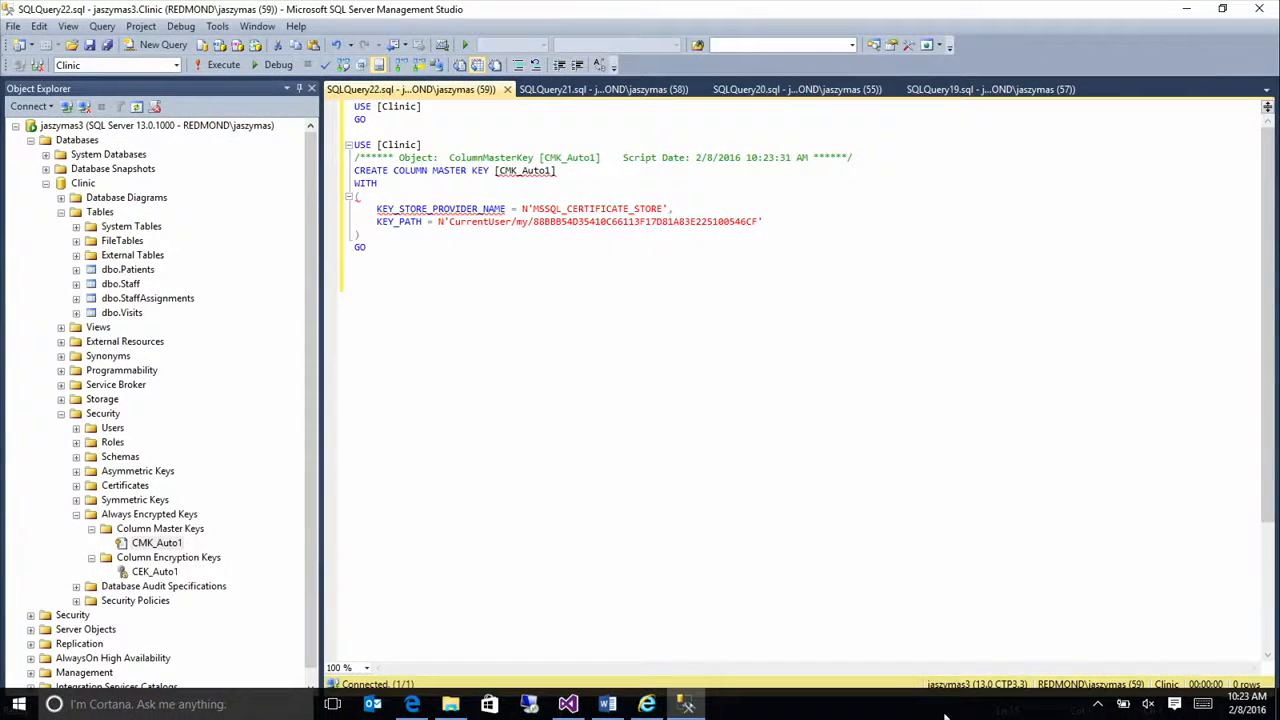
Switch to Internet Explorer and reload the Contoso Clinic Patients page to test the application against the encrypted columns
left_click(647, 704)
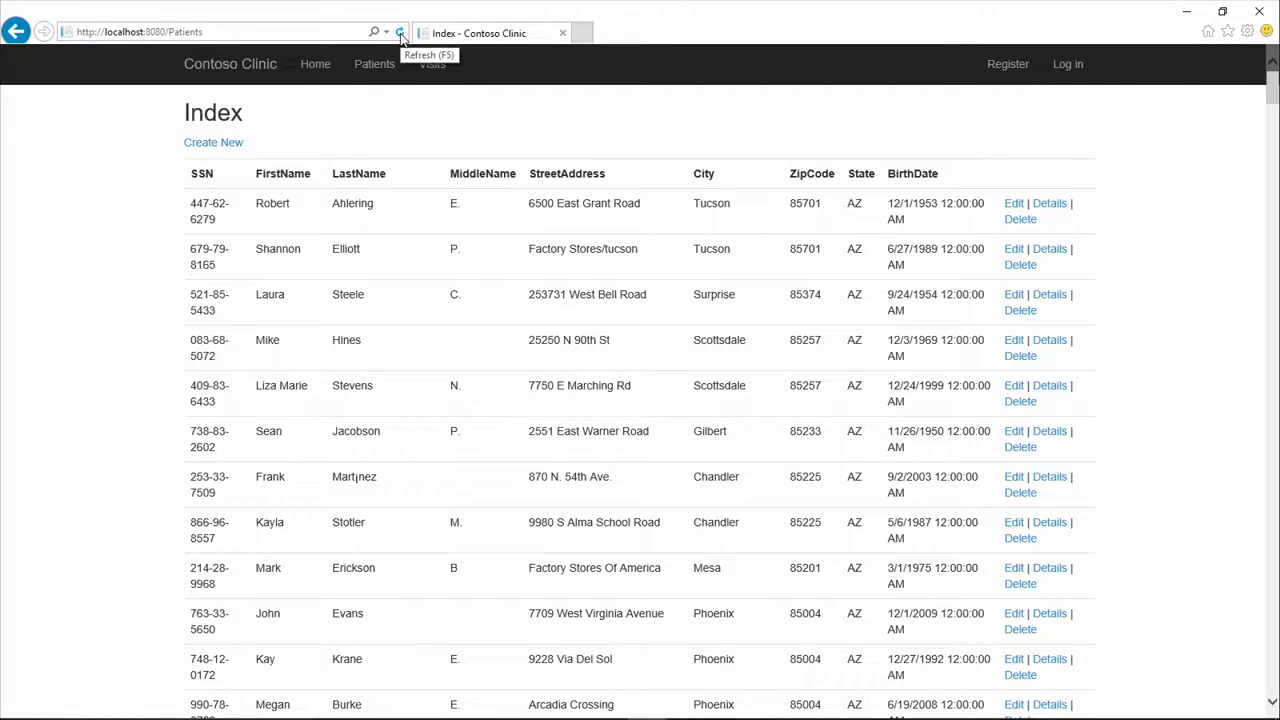
left_click(400, 35)
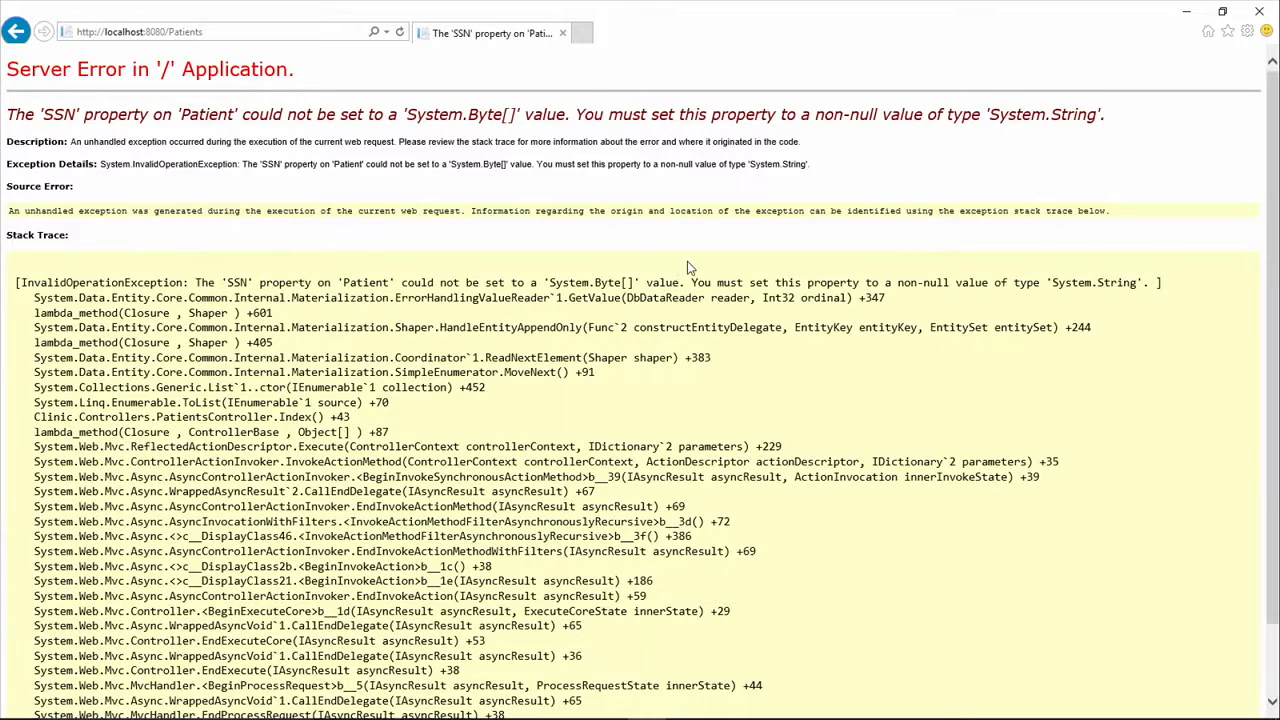
In Visual Studio, copy the commented "column encryption setting=enabled;" into Web.config's ClinicEntities connection string after the data source, and save the file
mouse_move(686, 711)
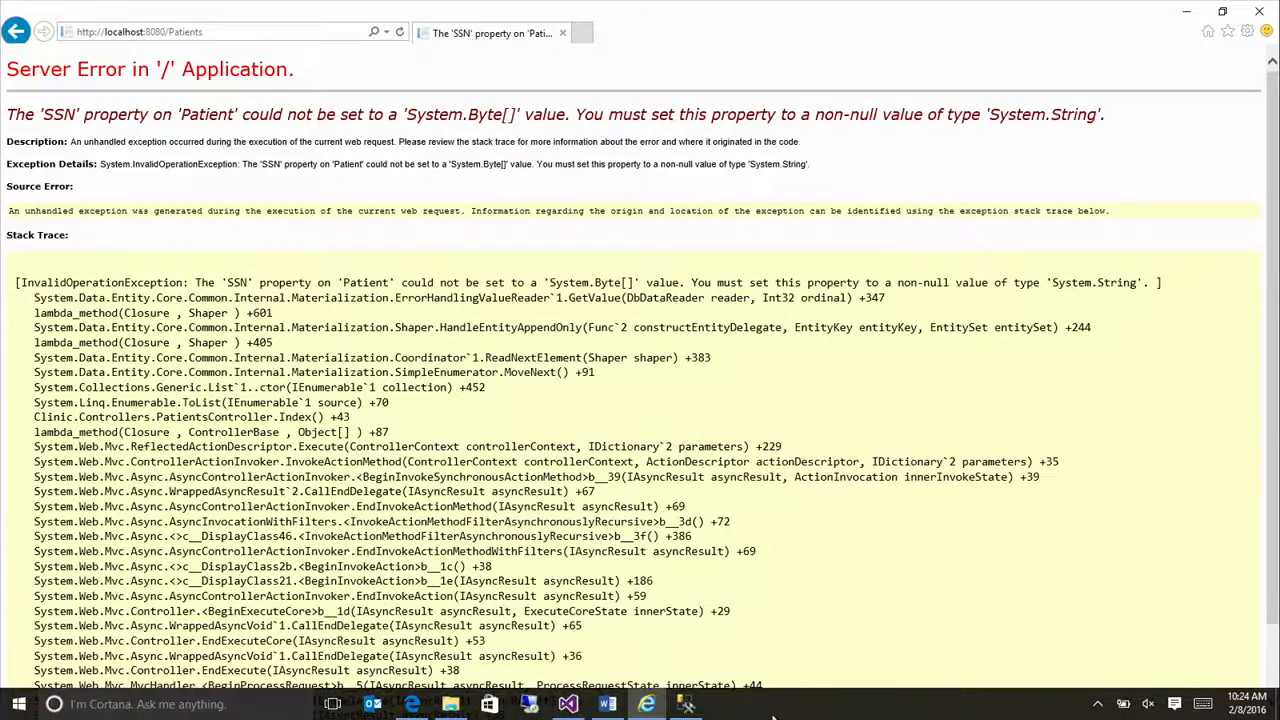
left_click(570, 711)
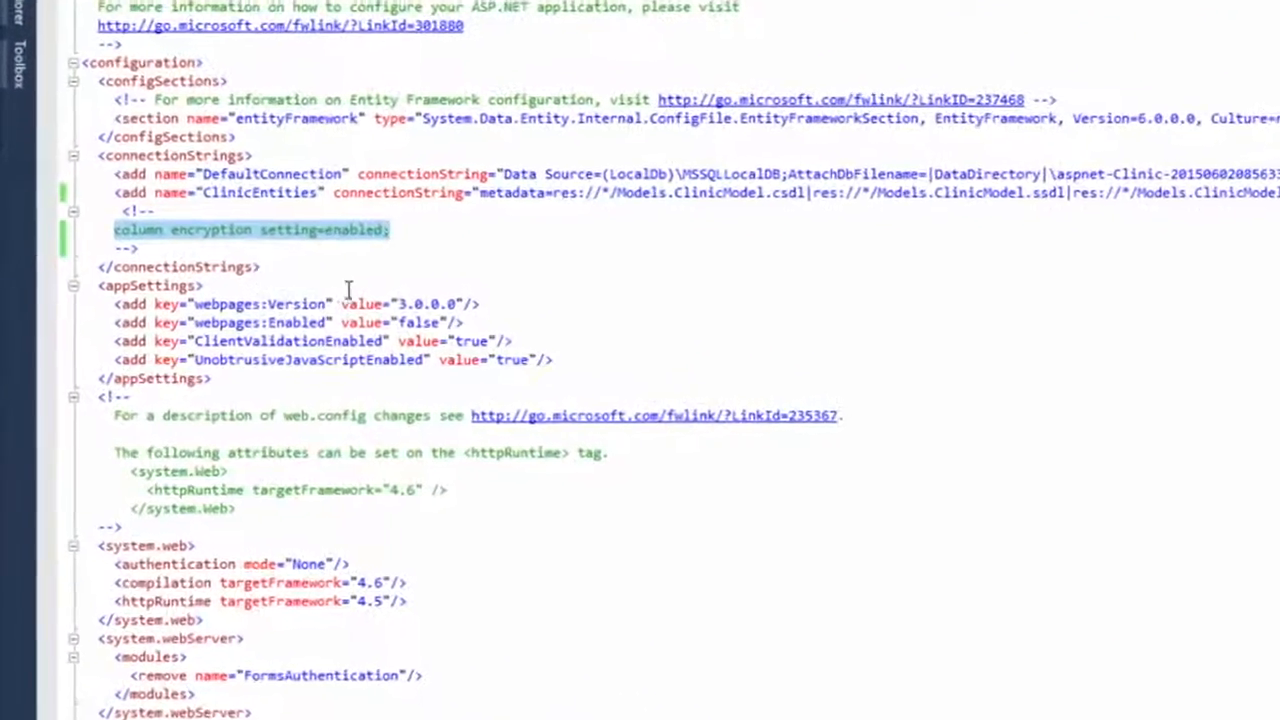
left_click(105, 238)
left_click_drag(116, 226, 402, 236)
key("ctrl+c")
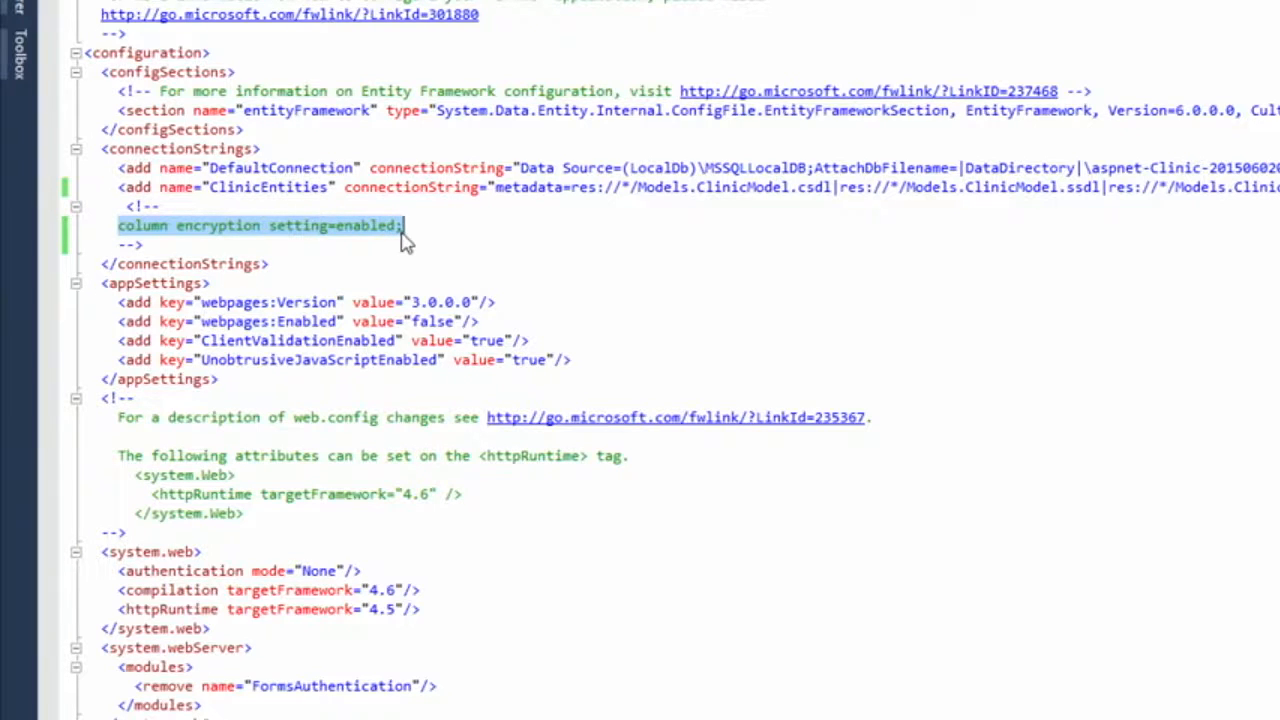
left_click(1050, 188)
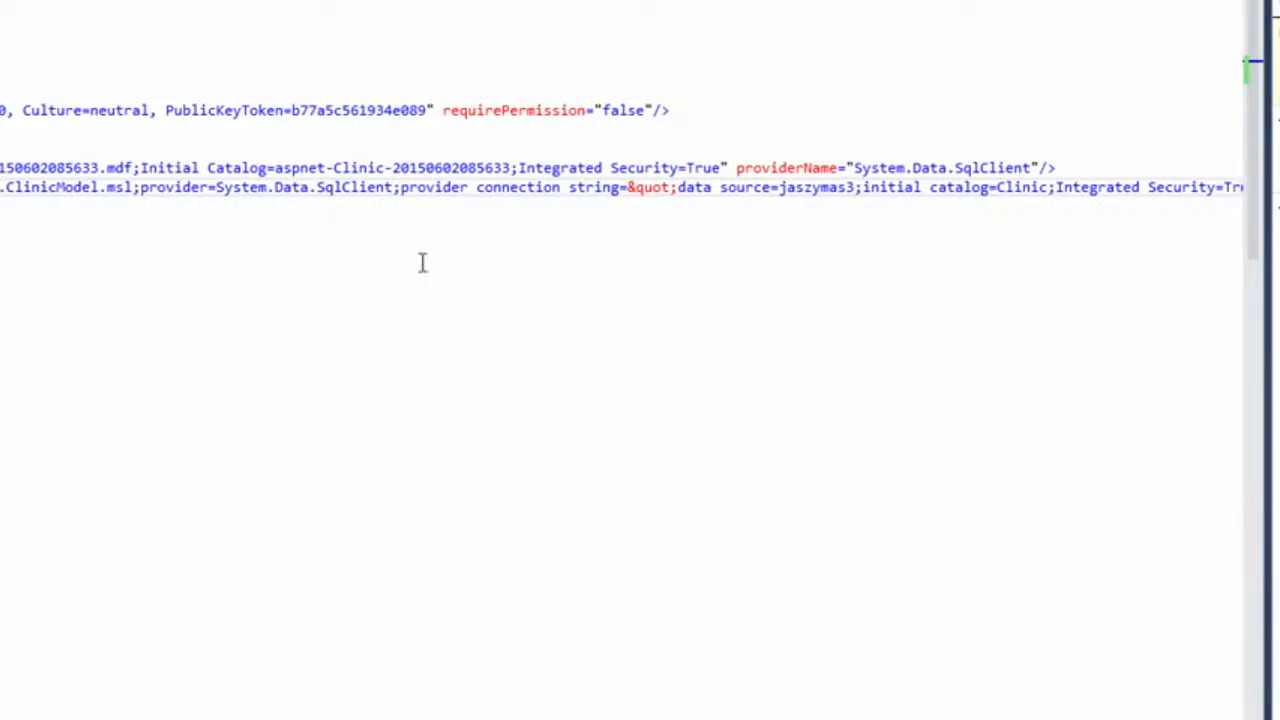
left_click(401, 188)
left_click(862, 188)
key("ctrl+v")
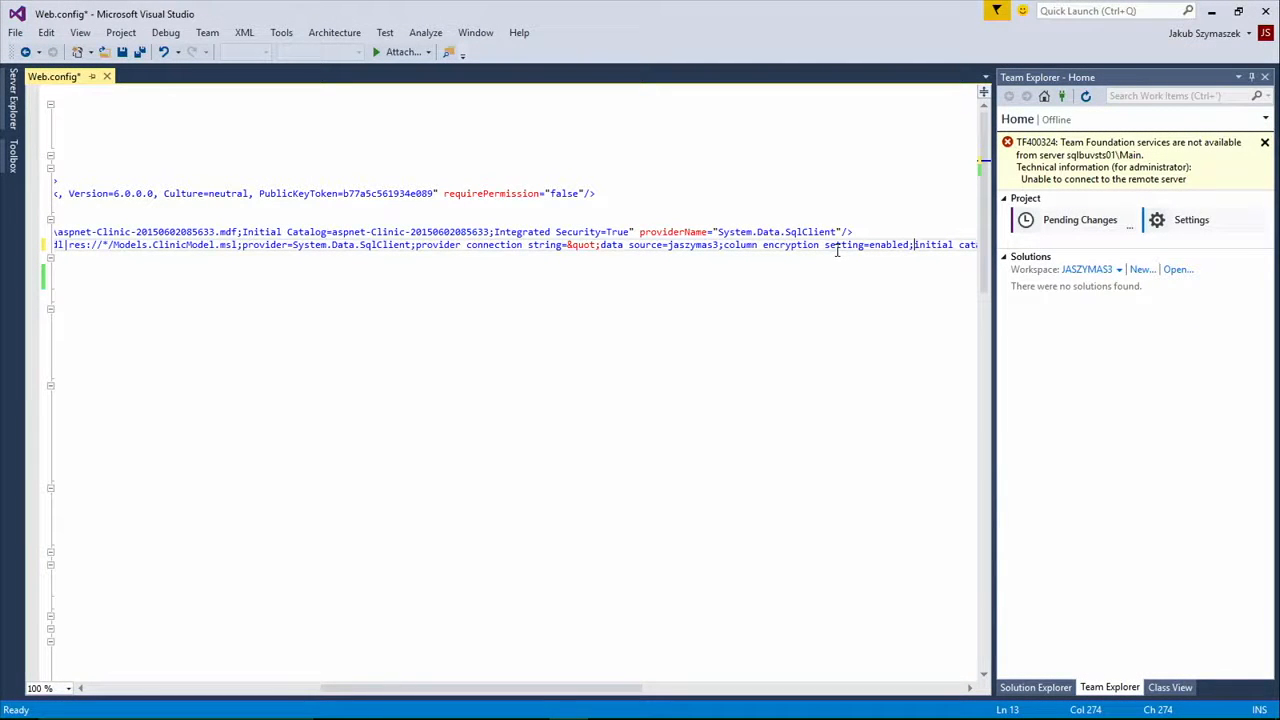
left_click(727, 366)
key("ctrl+s")
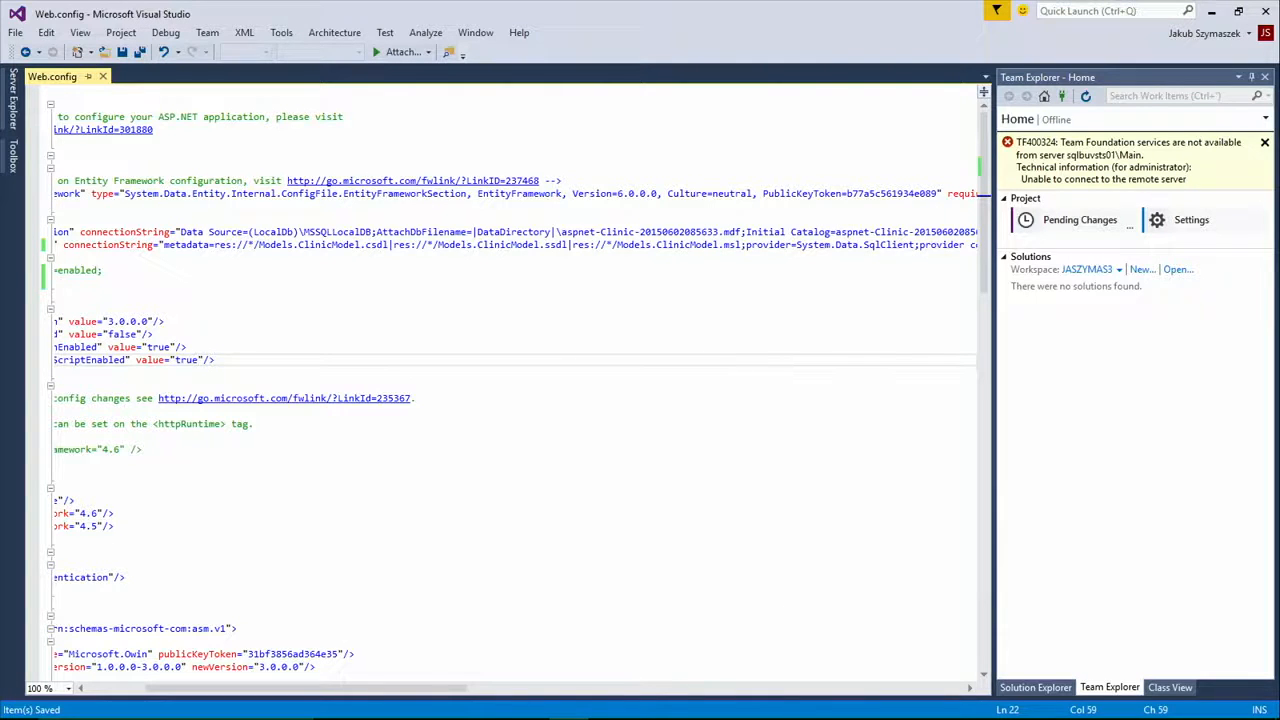
Return to Internet Explorer and reload the Patients page to check it with the updated connection string
mouse_move(779, 715)
left_click(650, 705)
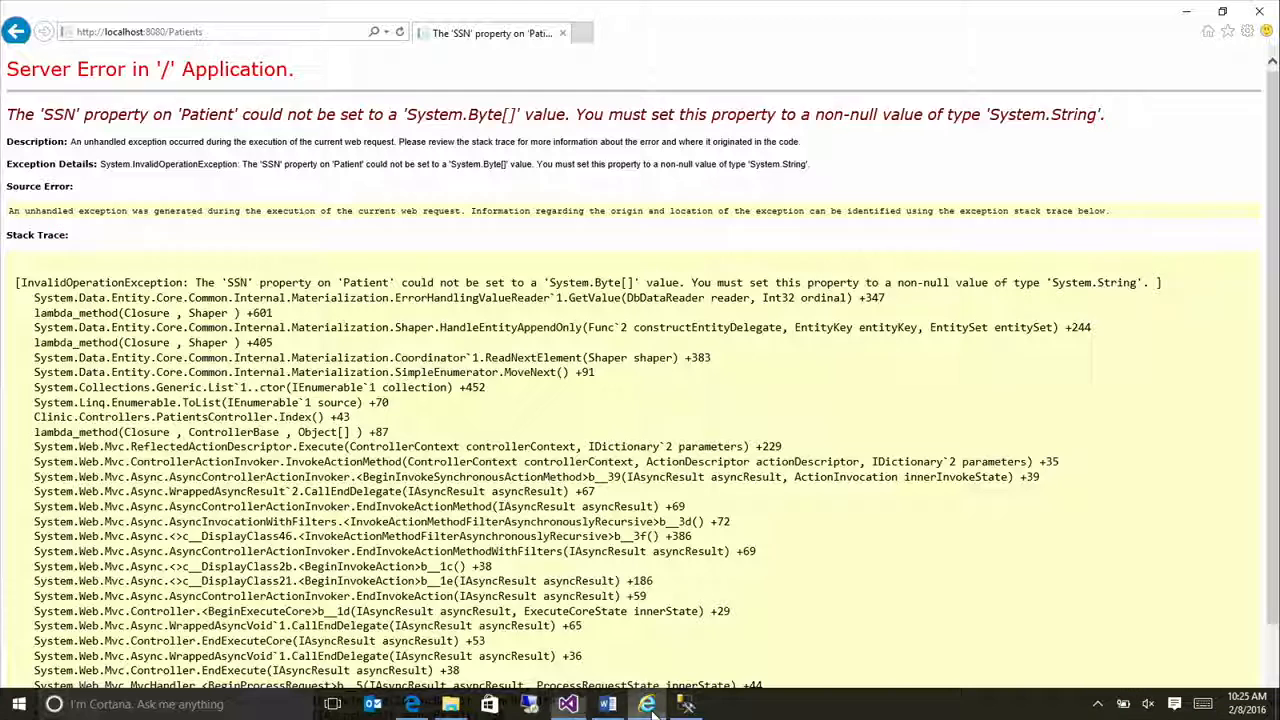
left_click(401, 35)
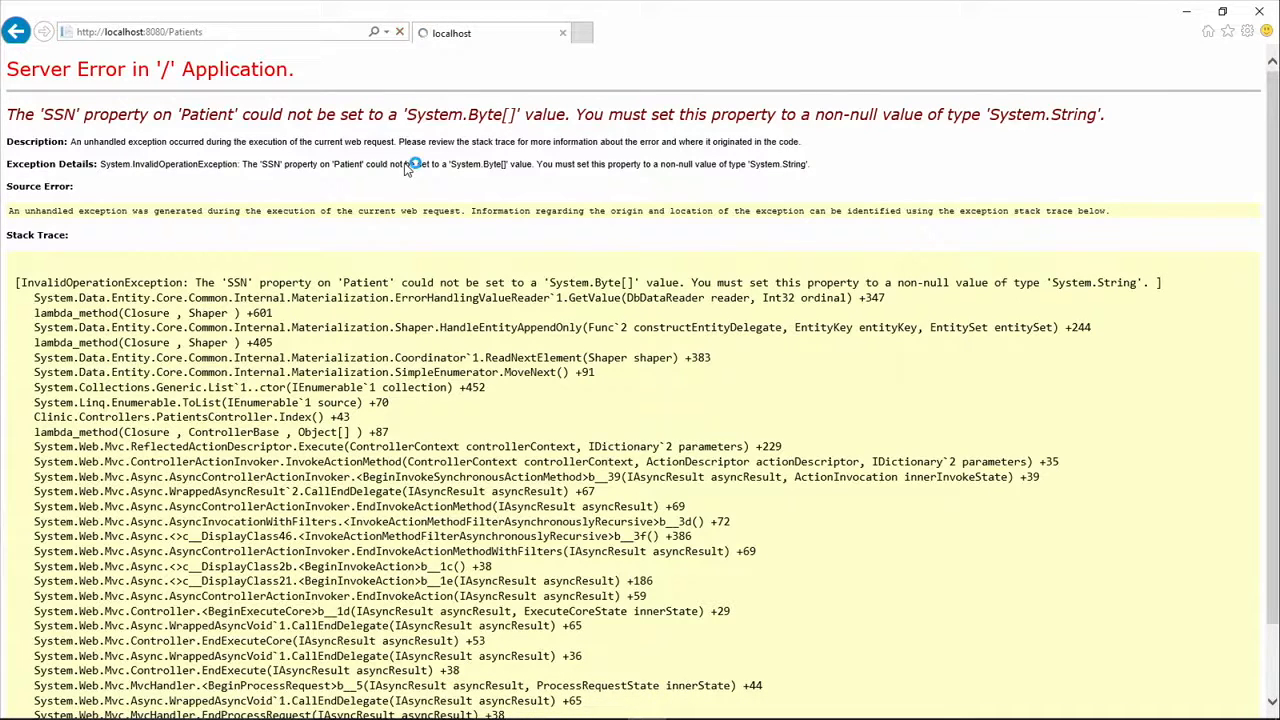